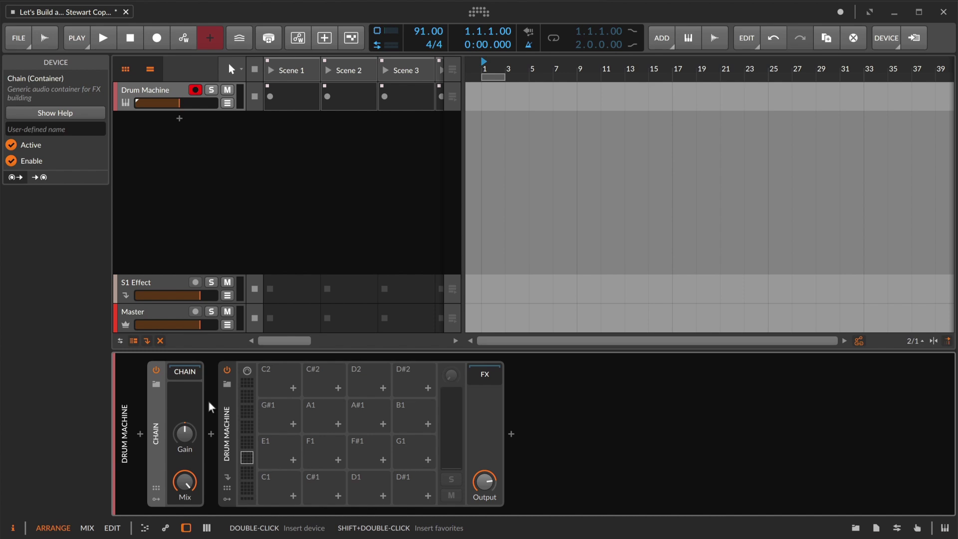
- Load the preset Acoustic Drums Hat 14-Inch K Custom into the Drum Machine, comparing it with the 12-Inch Custom version
left_click(227, 384)
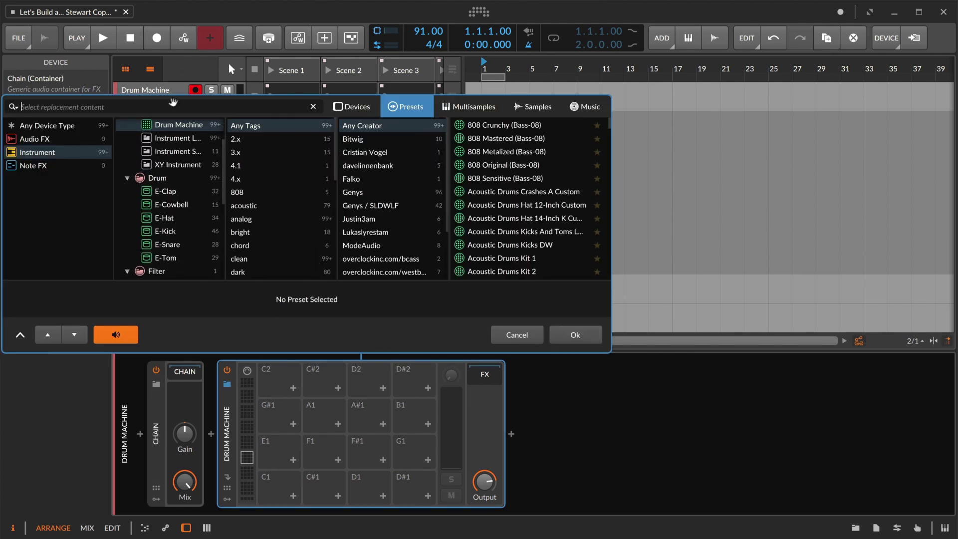
type("hat")
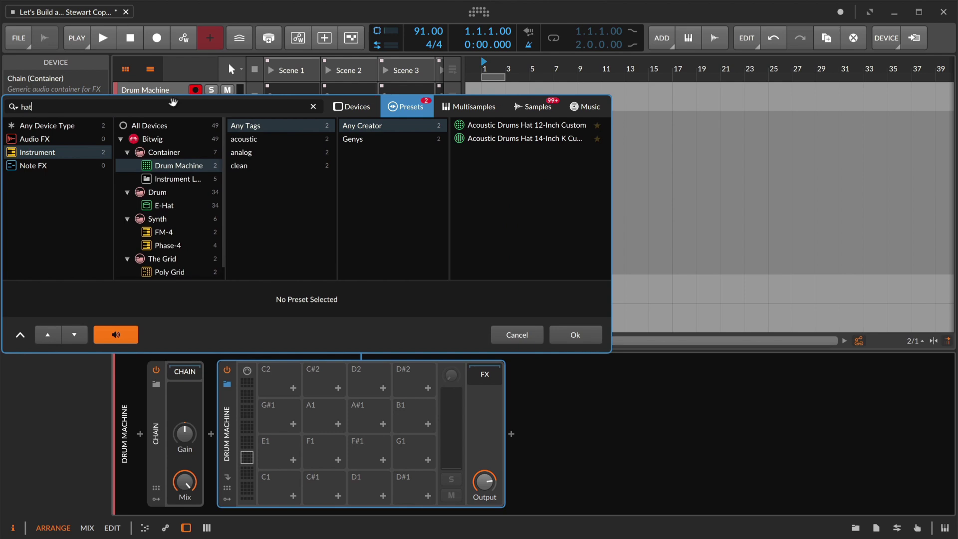
key("Down")
key("Down")
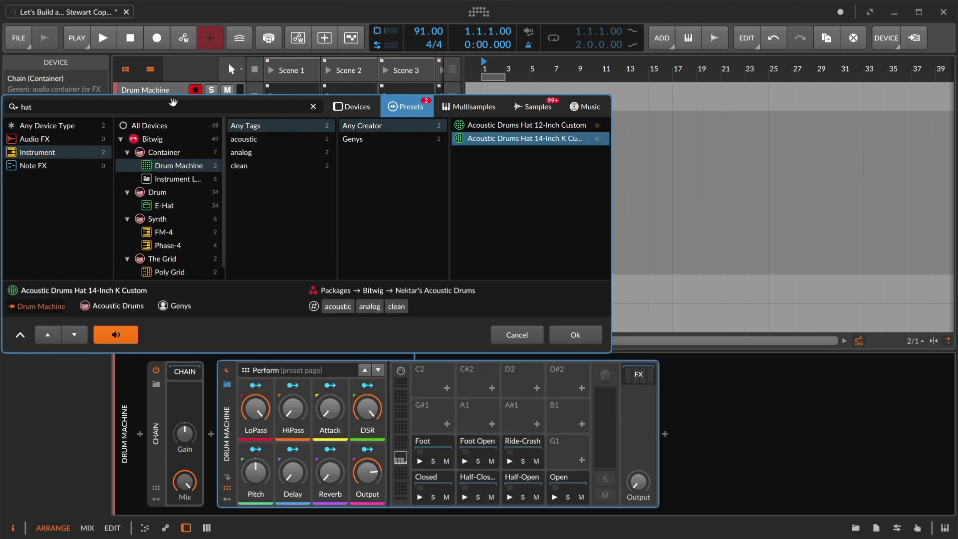
key("Up")
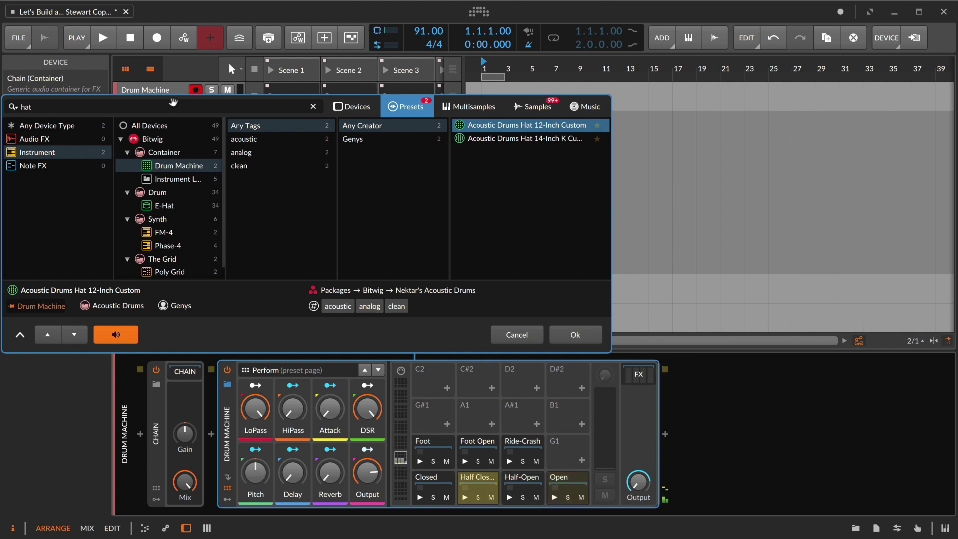
key("Down")
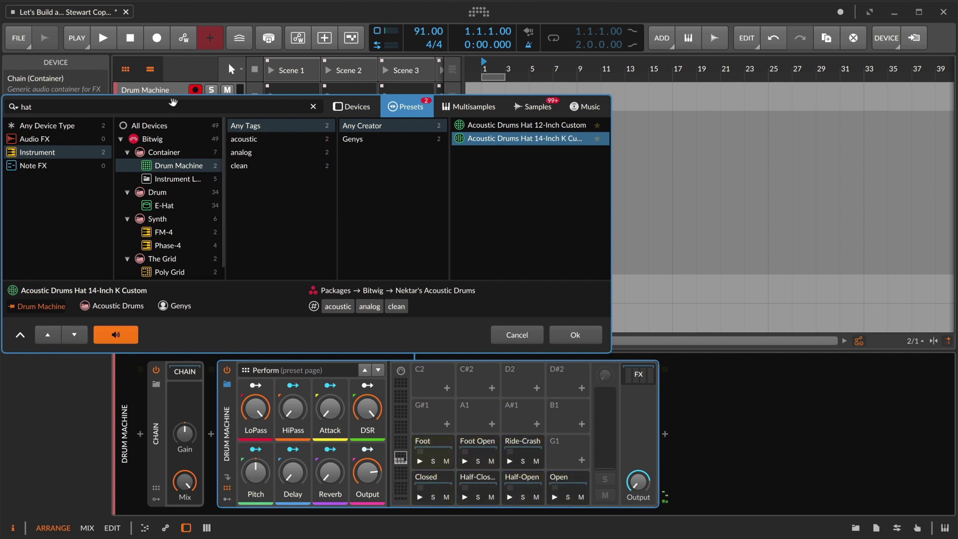
key("Return")
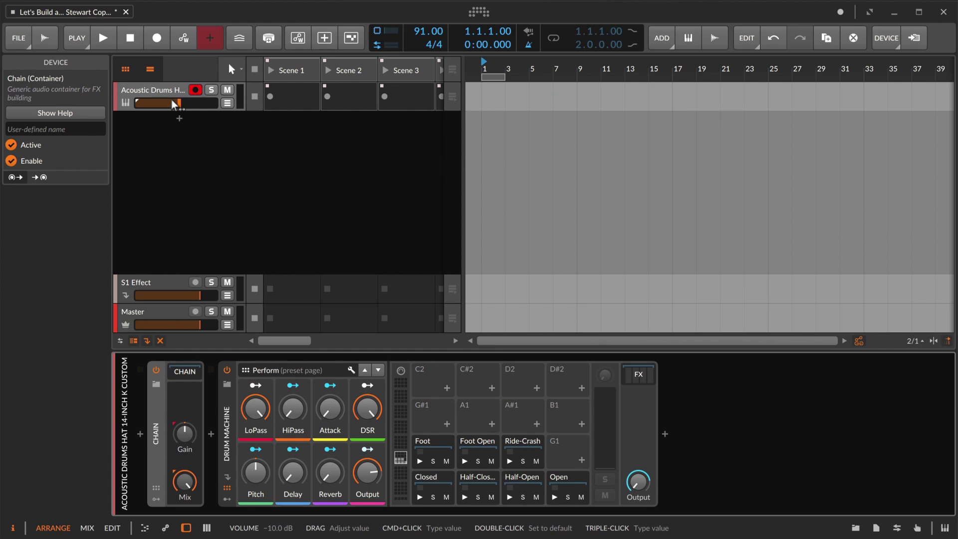
- Inspect the Sampler chain of the Drum Machine's Closed hi-hat pad and collapse it again
left_click(438, 485)
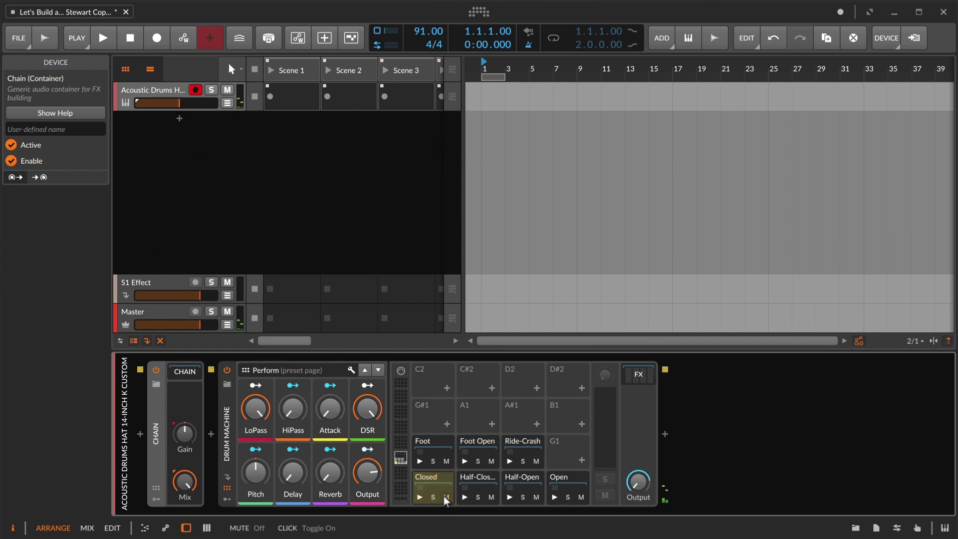
left_click(443, 494)
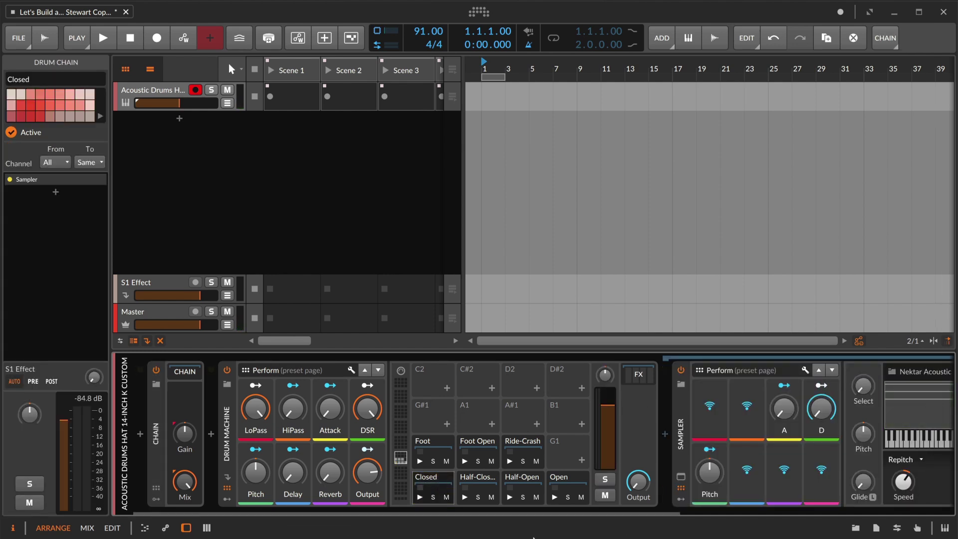
left_click(425, 479)
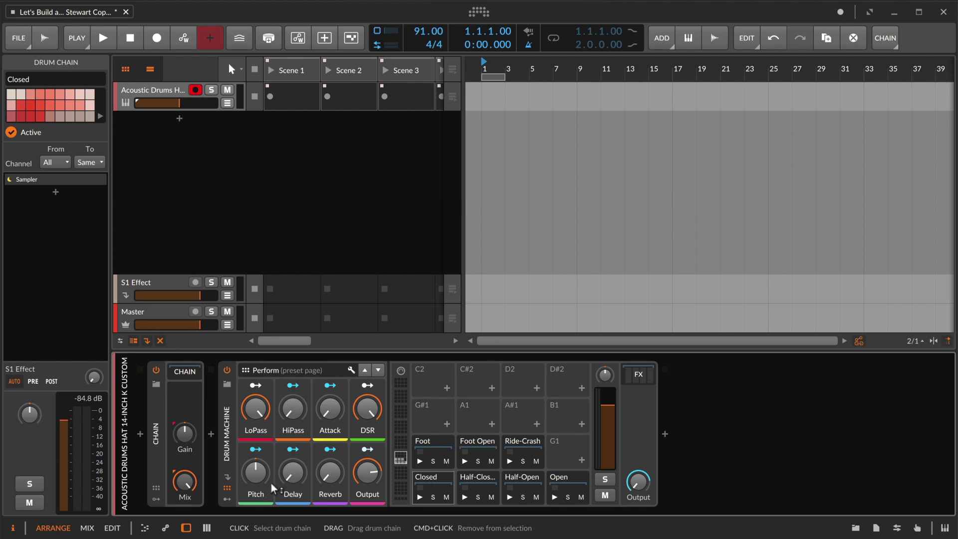
- Hide the Drum Machine's remote controls and insert an Arpeggiator with a 1/8 base rate into its note FX chain
left_click(226, 493)
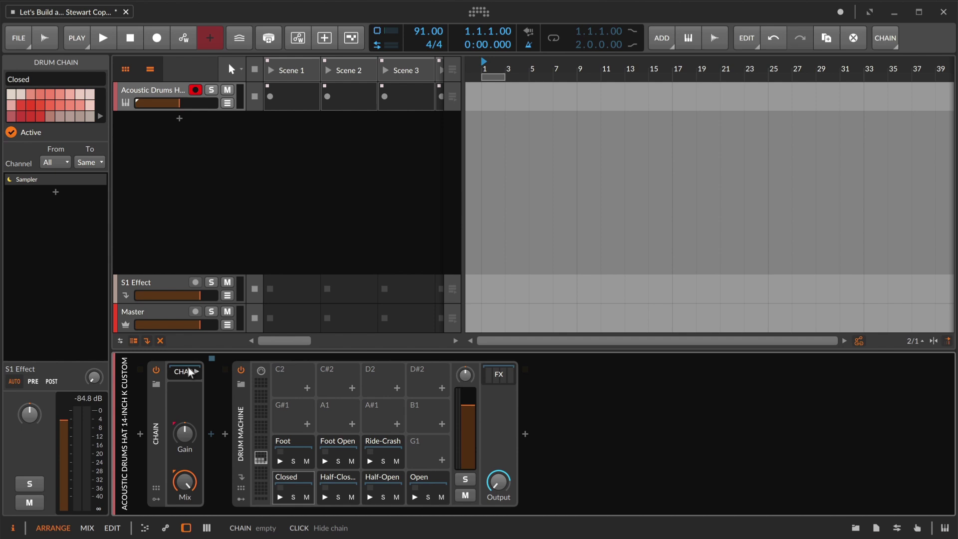
left_click(211, 429)
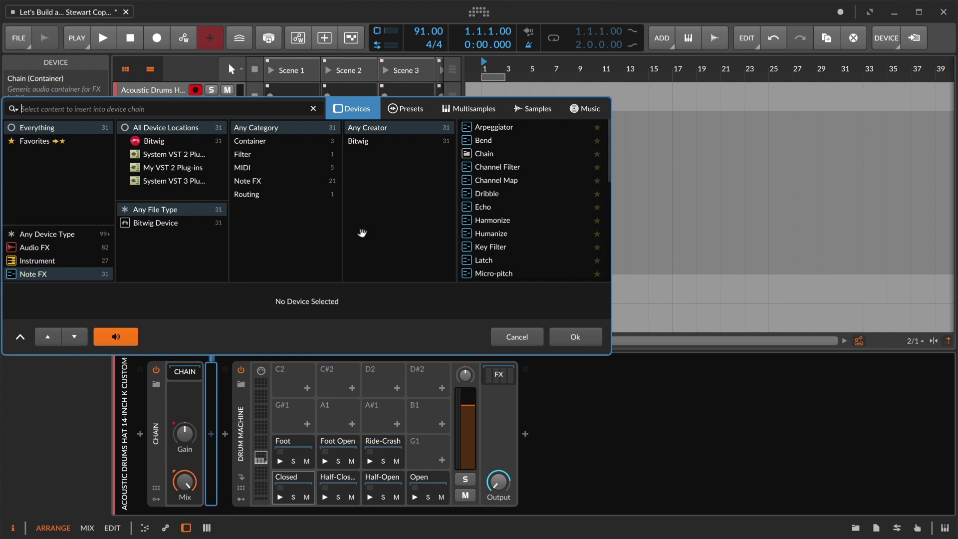
left_click(499, 129)
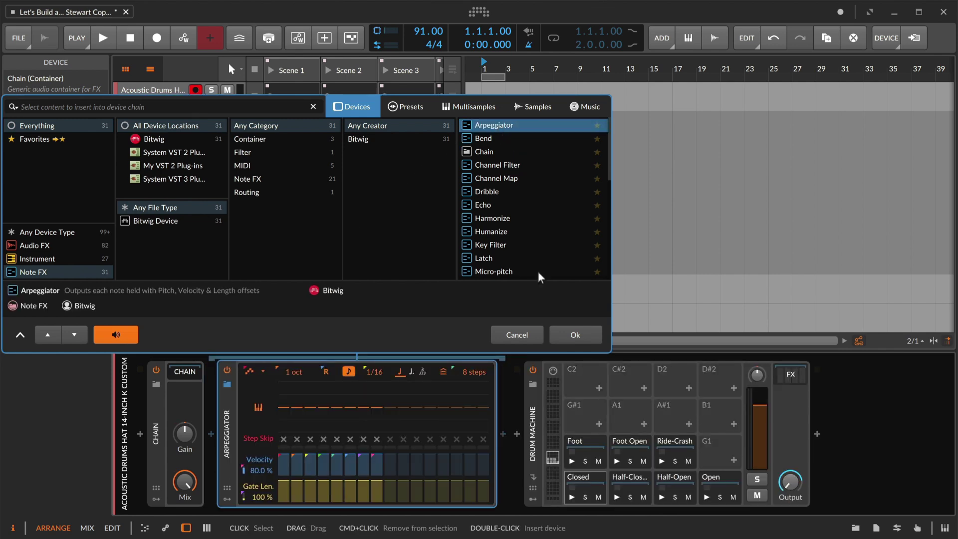
left_click(582, 340)
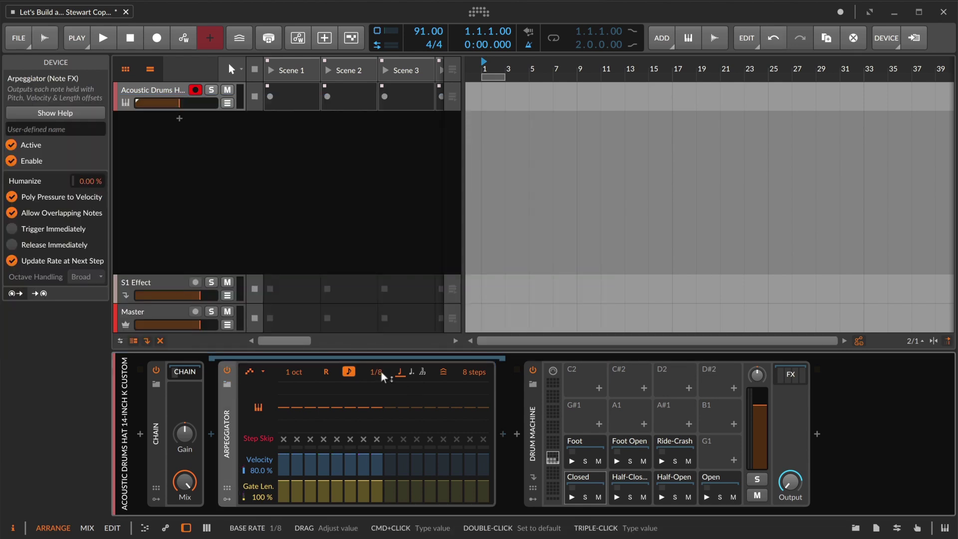
- Set the project tempo to 110 BPM and the Arpeggiator's pattern to Up
double_click(417, 34)
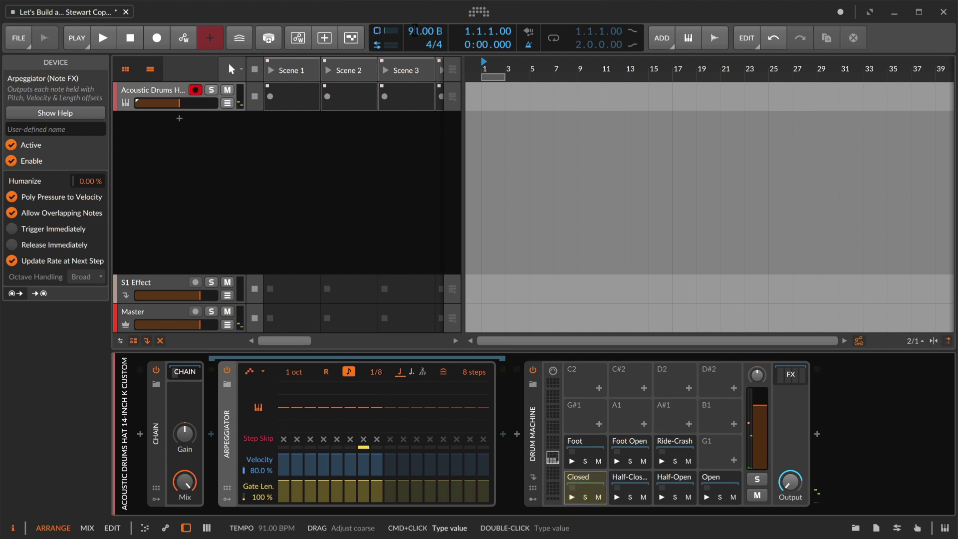
type("110")
key("Return")
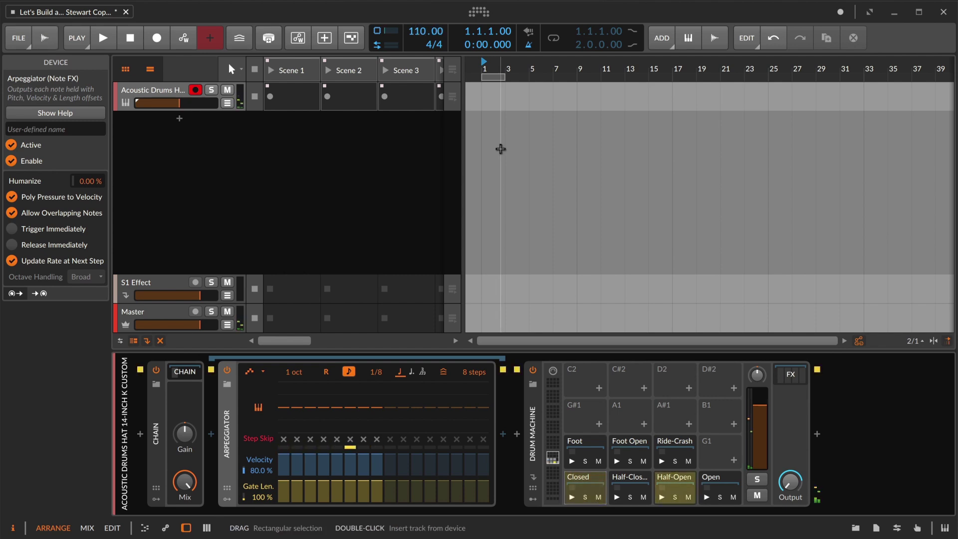
left_click(254, 373)
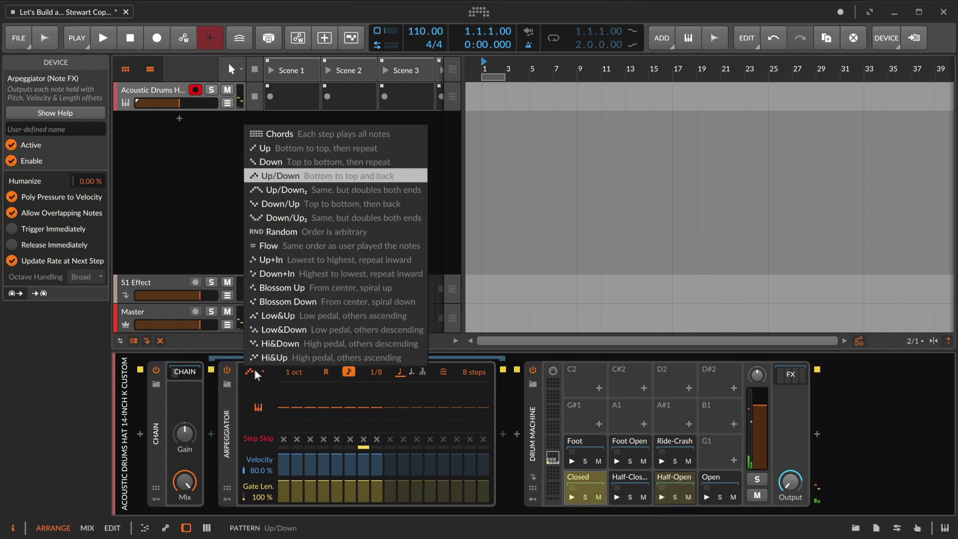
left_click(319, 152)
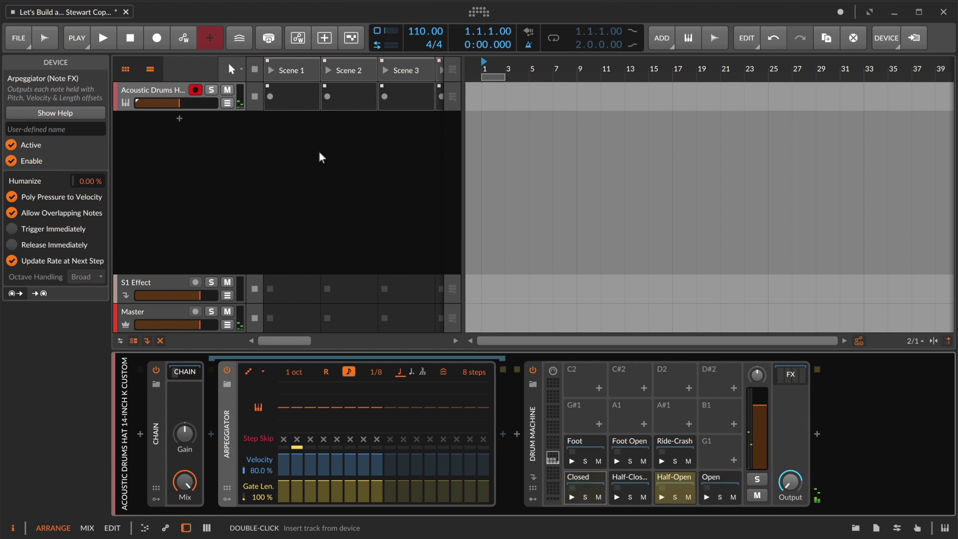
- Create a launcher clip in the hi-hat track's Scene 1 slot and open it in the piano-roll editor
double_click(296, 99)
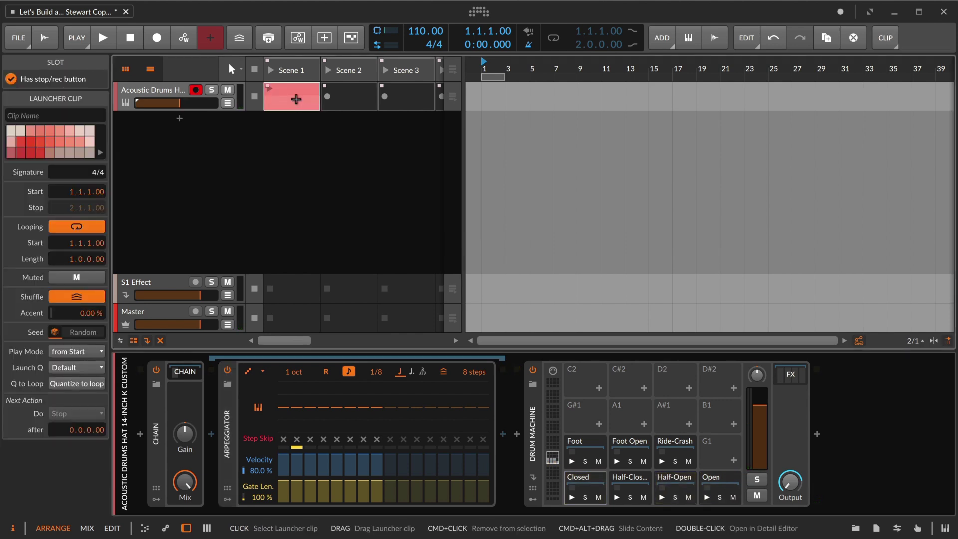
double_click(296, 99)
left_click(145, 75)
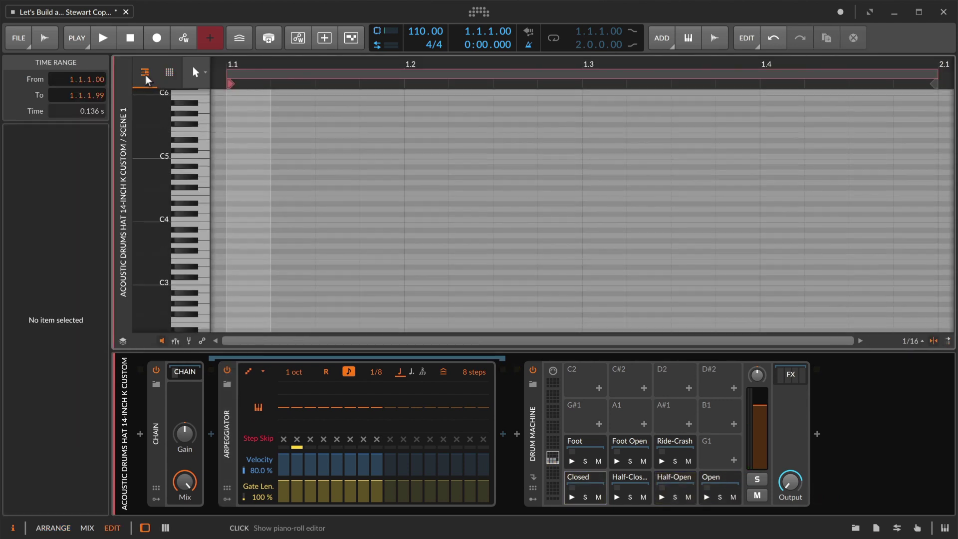
scroll(245, 179, "down", 5)
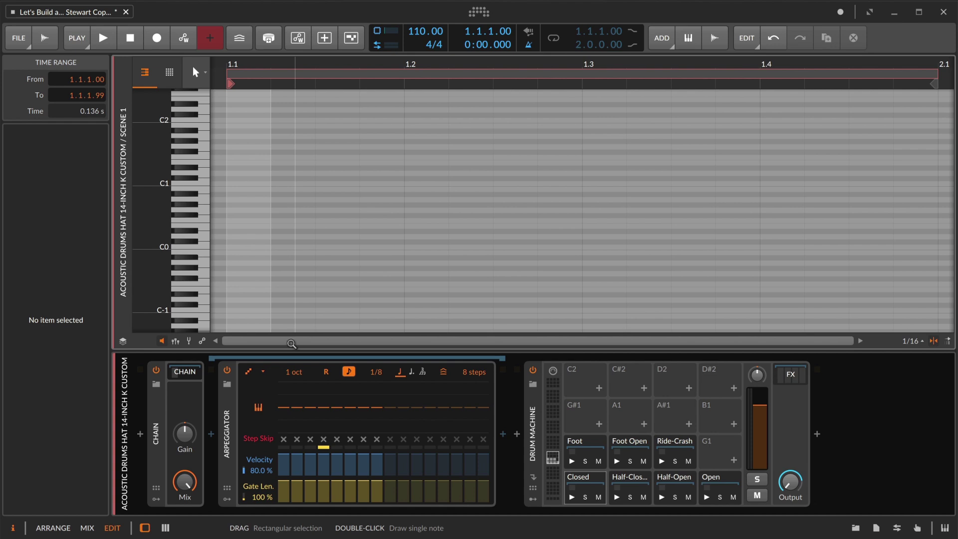
- Try the Random pattern in the Arpeggiator and switch back to Up
left_click(255, 370)
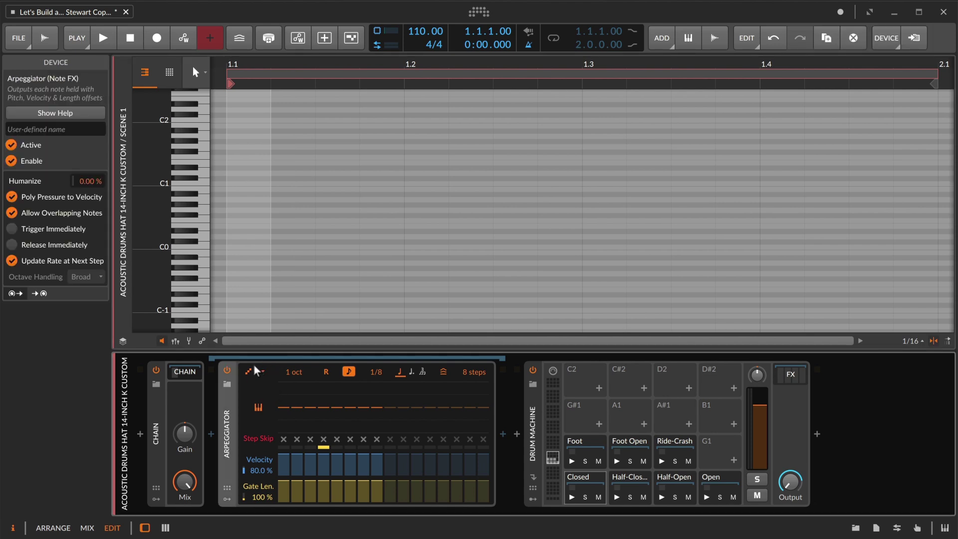
left_click(255, 372)
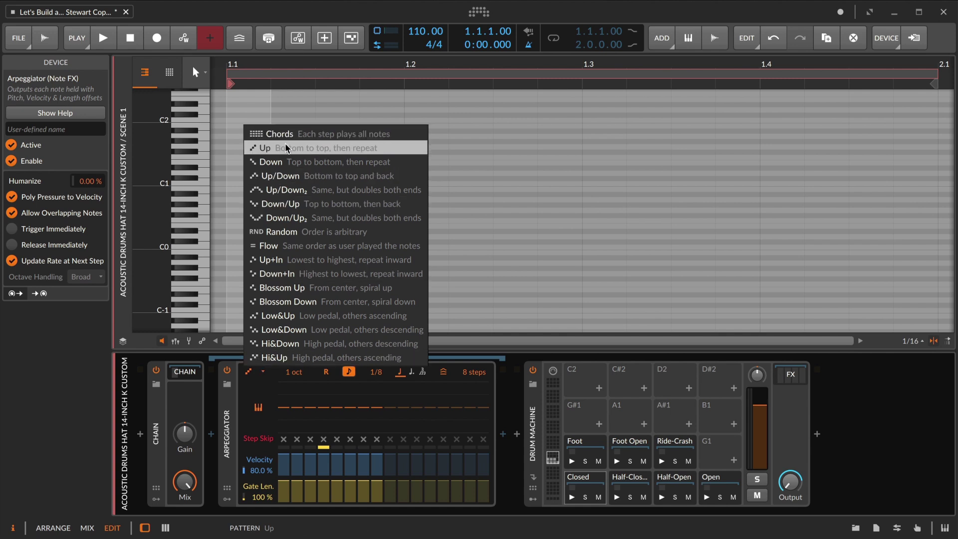
left_click(278, 232)
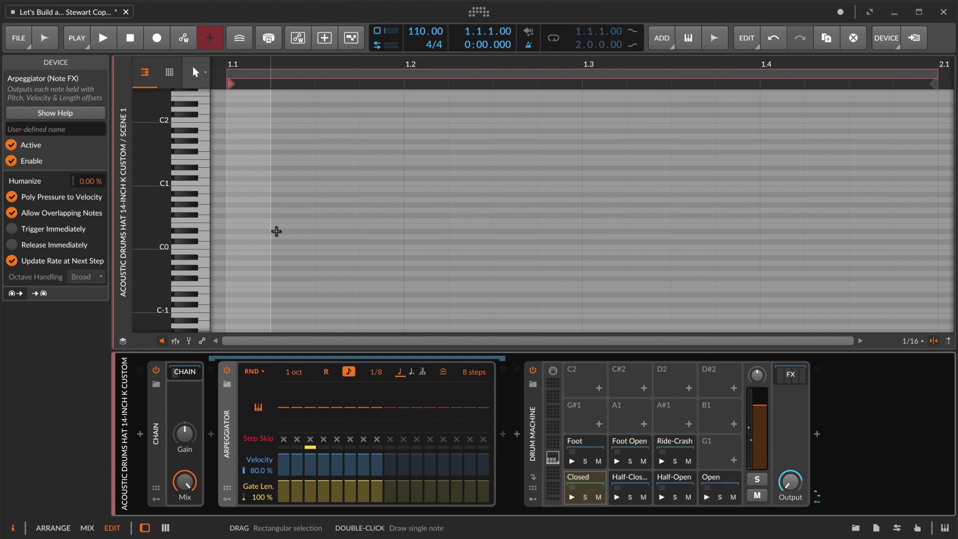
left_click(252, 371)
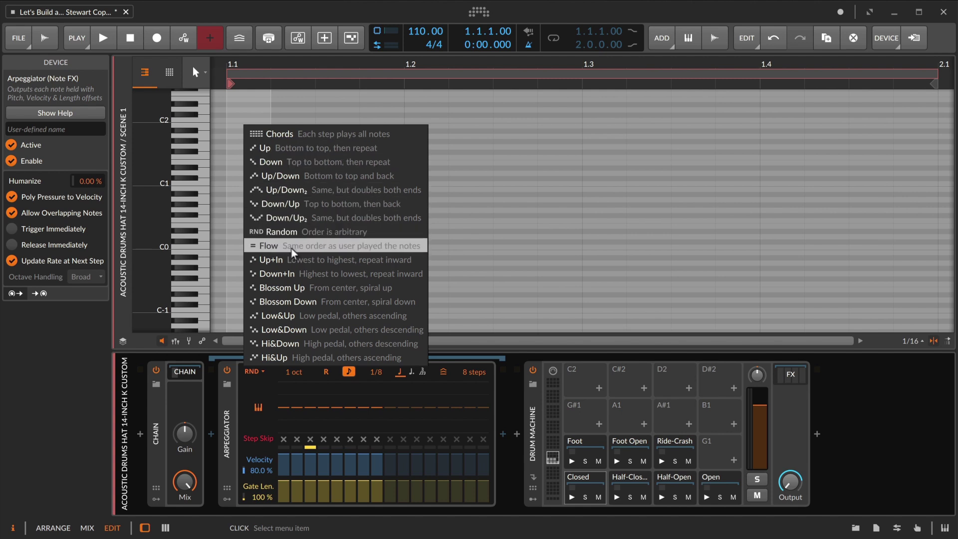
left_click(288, 148)
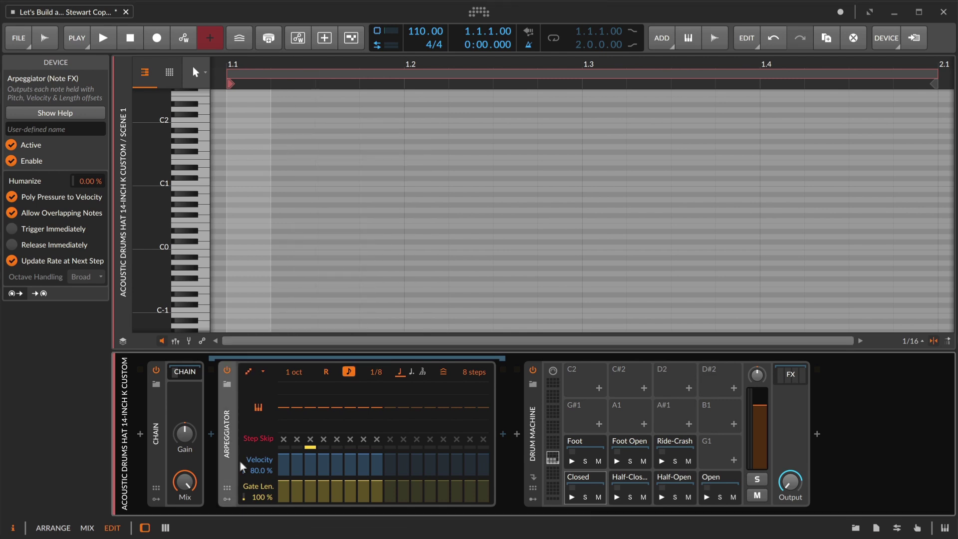
- Add a preset remote control page to the Chain device and map its first control to the Arpeggiator's note rate
left_click(157, 490)
left_click(196, 373)
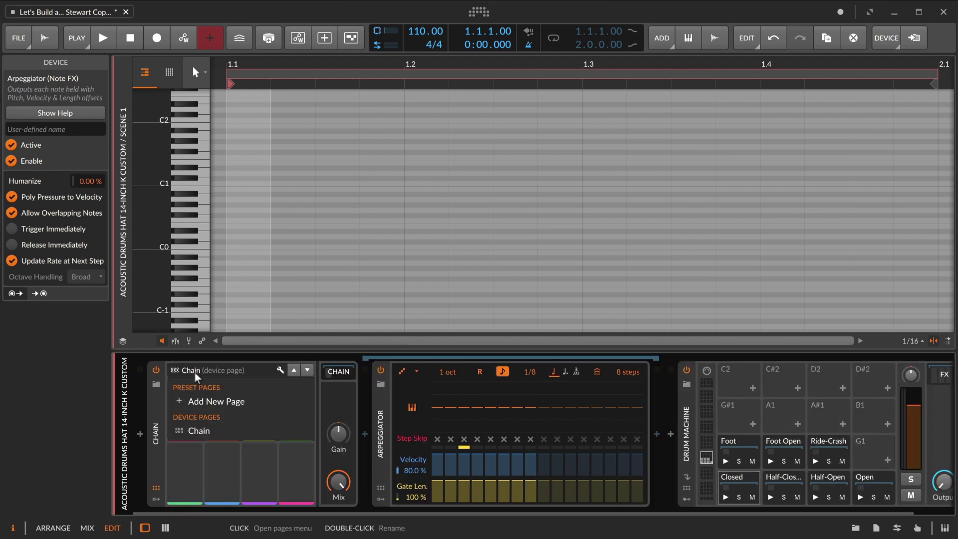
left_click(188, 401)
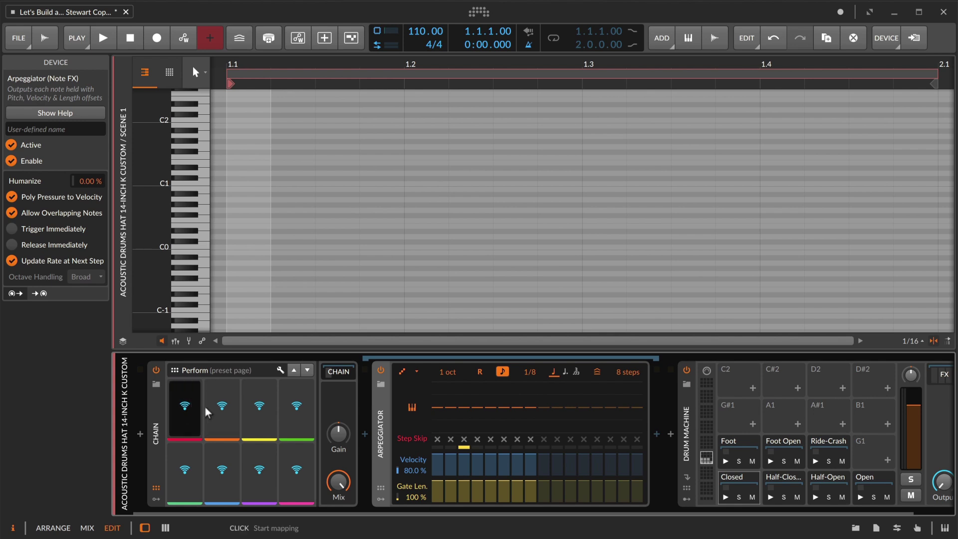
left_click(185, 408)
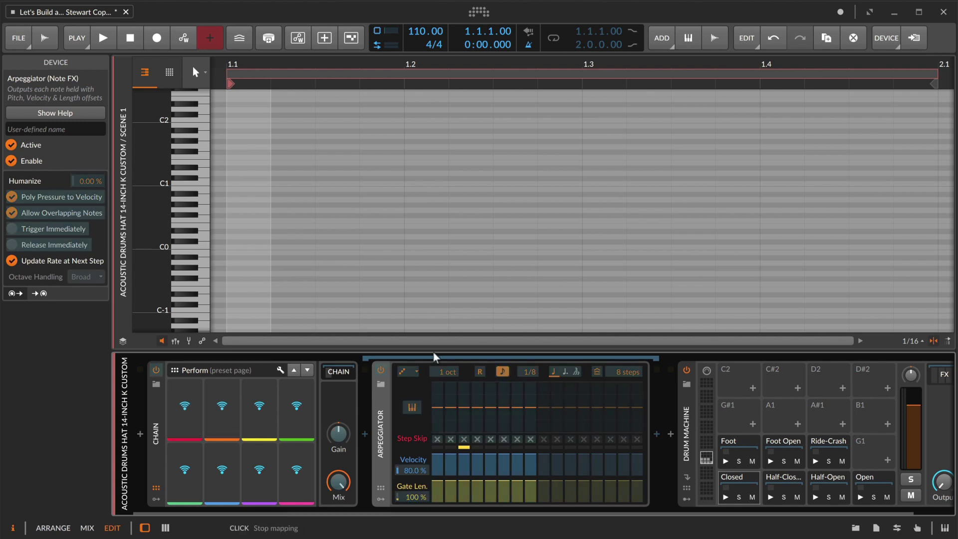
left_click(530, 372)
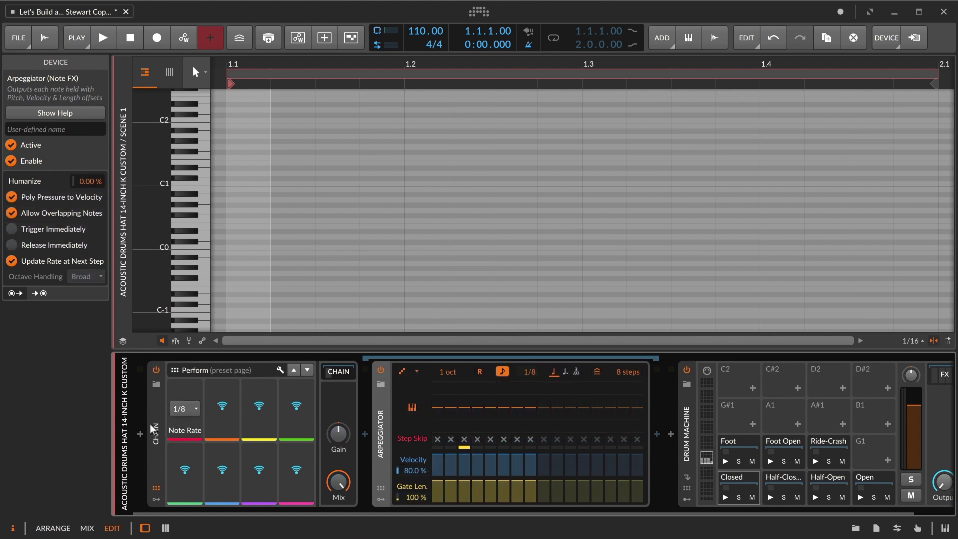
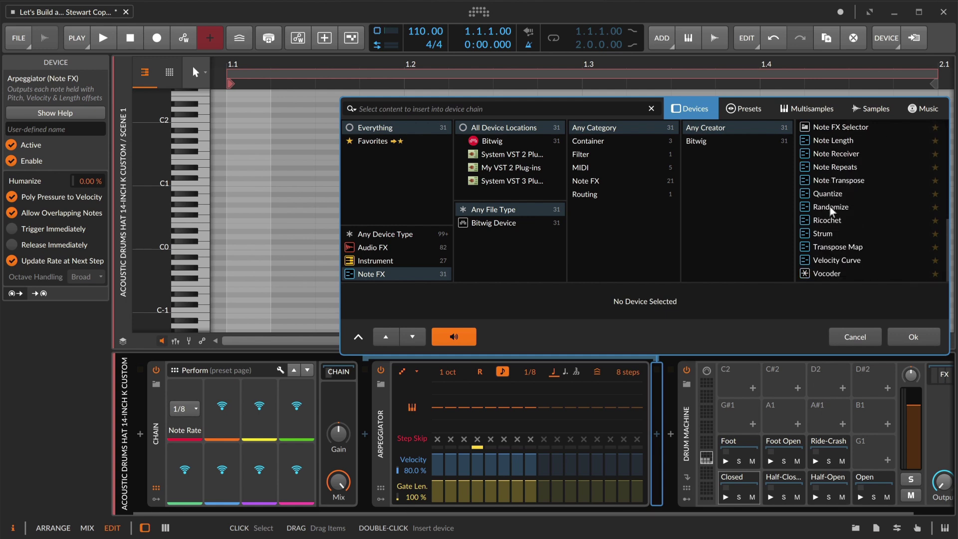
- Insert a Randomize device after the Arpeggiator and set it to randomize only pitch, with bipolar mode off
left_click(830, 206)
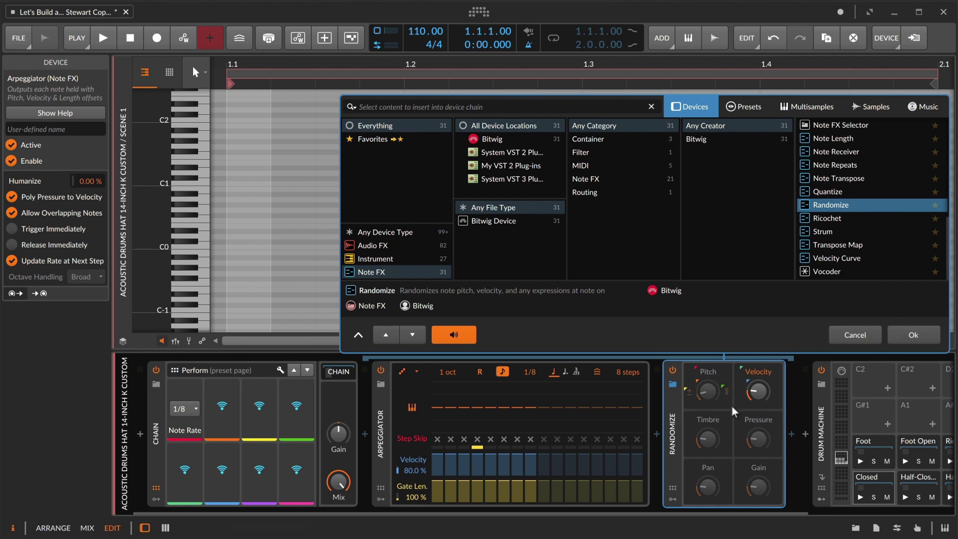
left_click(903, 328)
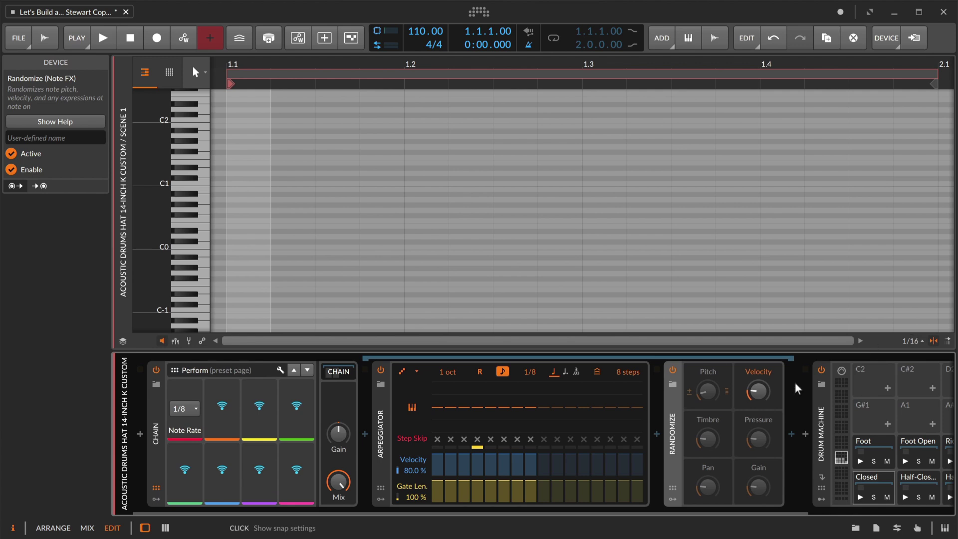
left_click(748, 372)
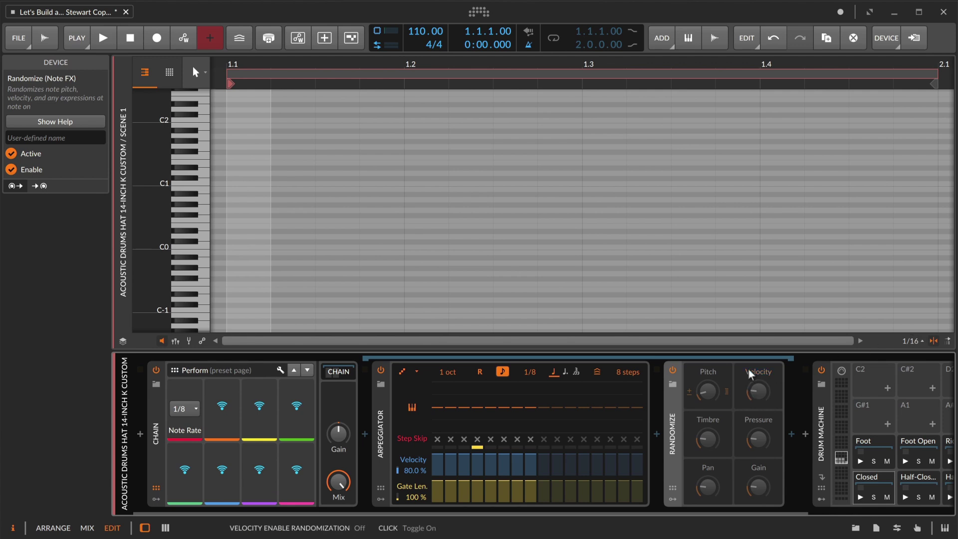
left_click(704, 377)
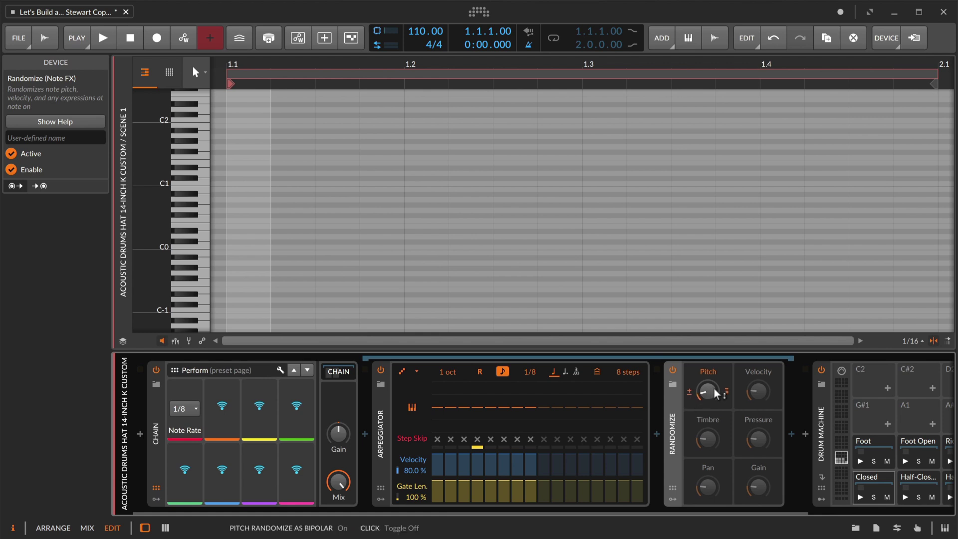
left_click(691, 394)
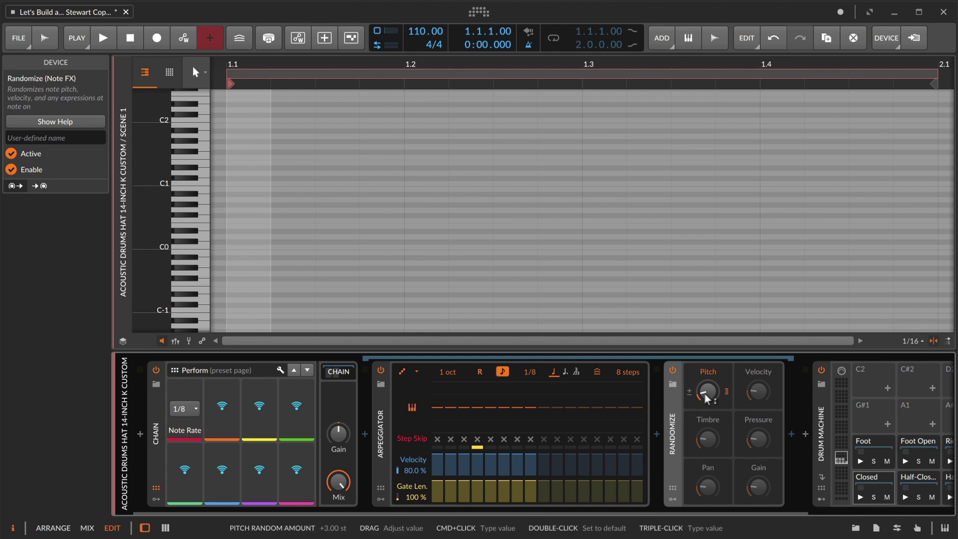
- Map the Chain's third remote control to the Randomize pitch amount and lower that amount to about +1.08 st
scroll(704, 393, "right", 5)
scroll(704, 393, "down", 3)
left_click(711, 459)
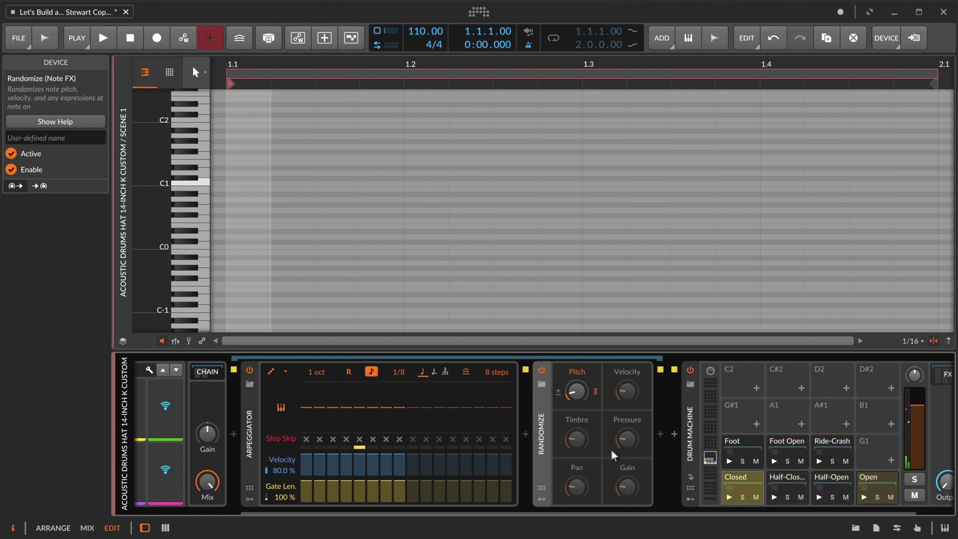
mouse_move(578, 395)
left_mouse_down()
mouse_move(579, 409)
mouse_move(576, 391)
left_mouse_up()
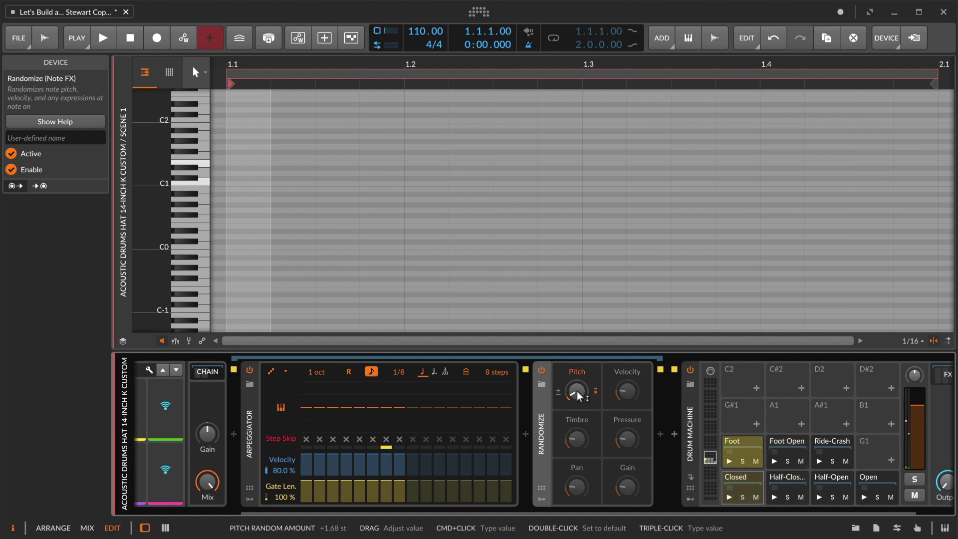
scroll(576, 391, "left", 2)
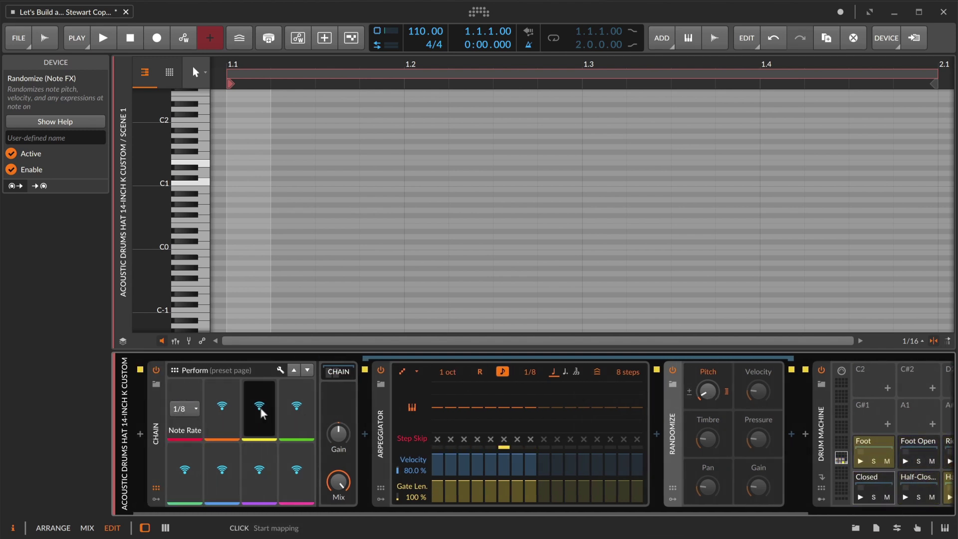
left_click(702, 397)
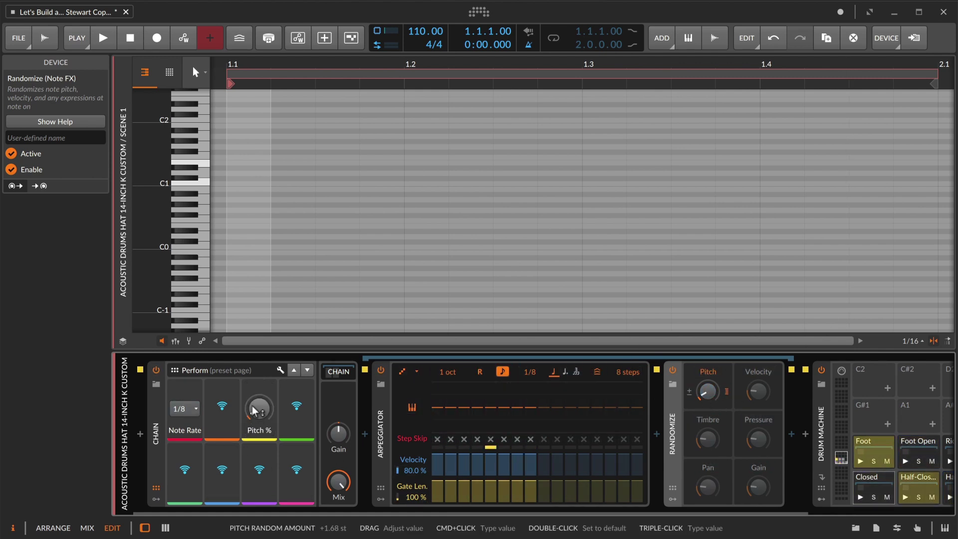
left_click_drag(254, 411, 254, 411)
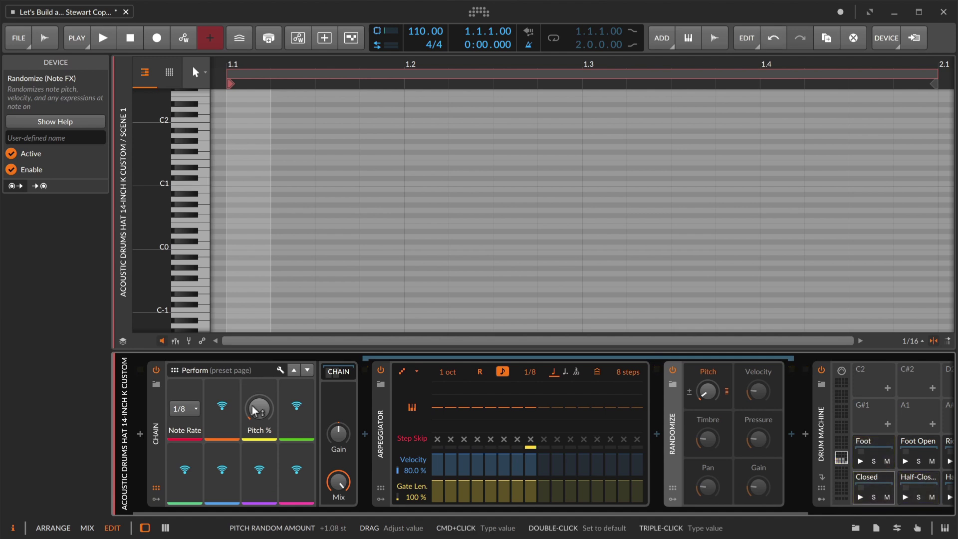
- Collapse the Randomize device and insert a Velocity Curve device directly after it
double_click(687, 445)
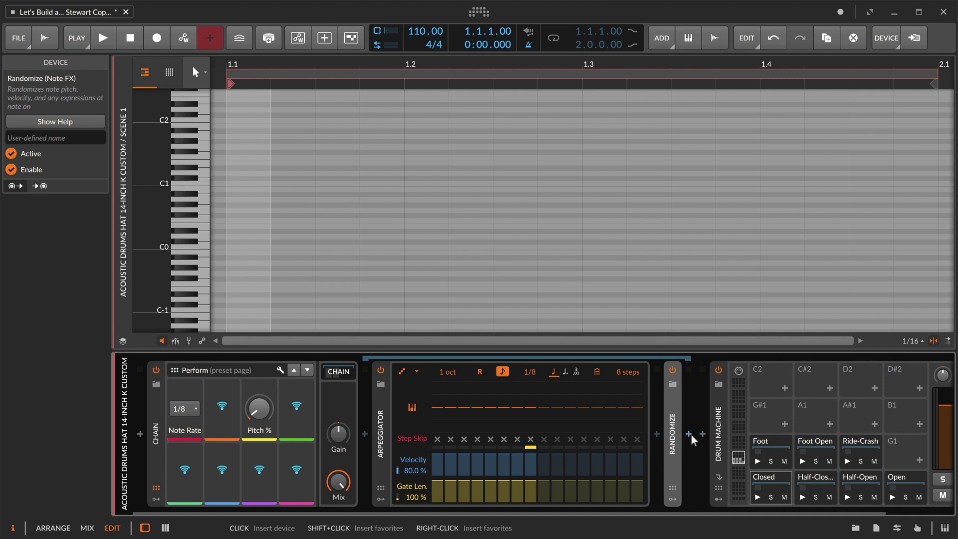
left_click(689, 433)
scroll(845, 223, "down", 3)
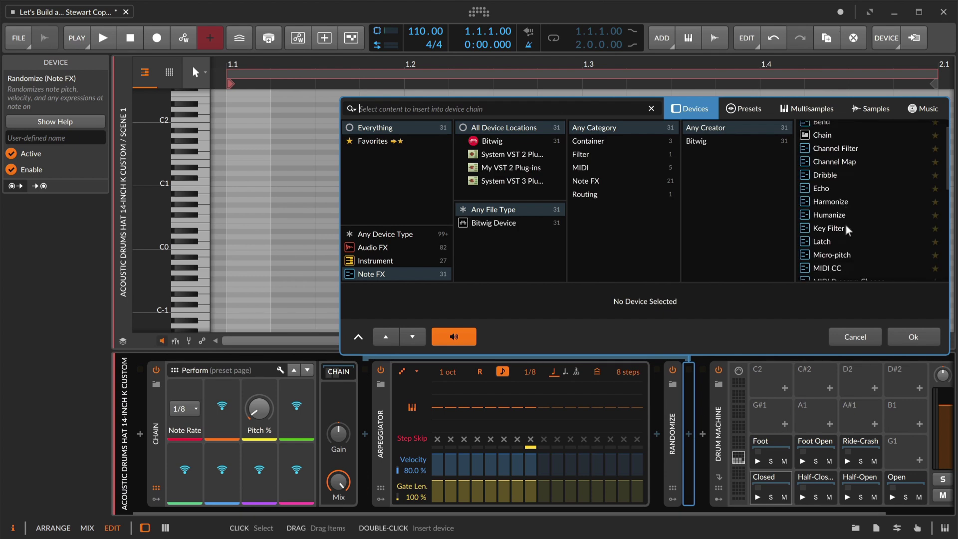
scroll(845, 225, "down", 3)
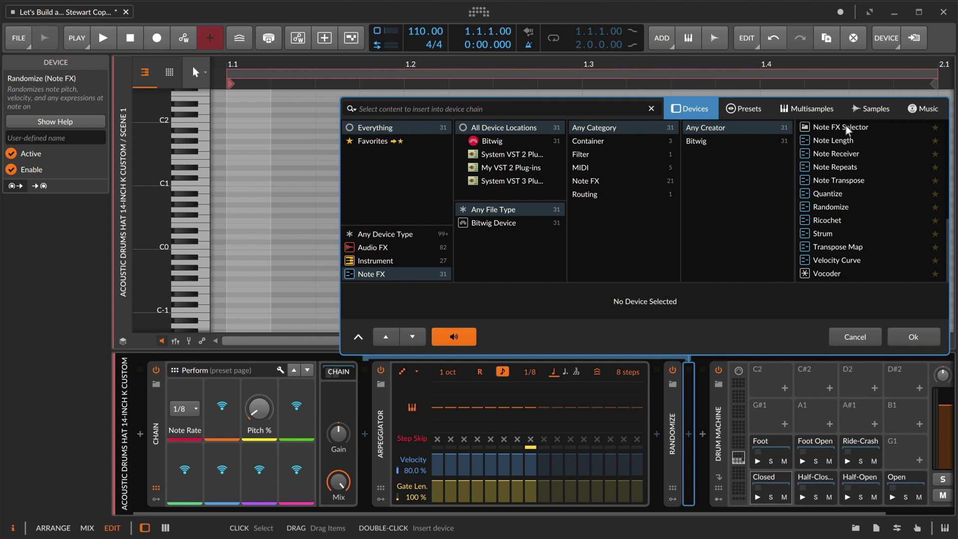
left_click(827, 261)
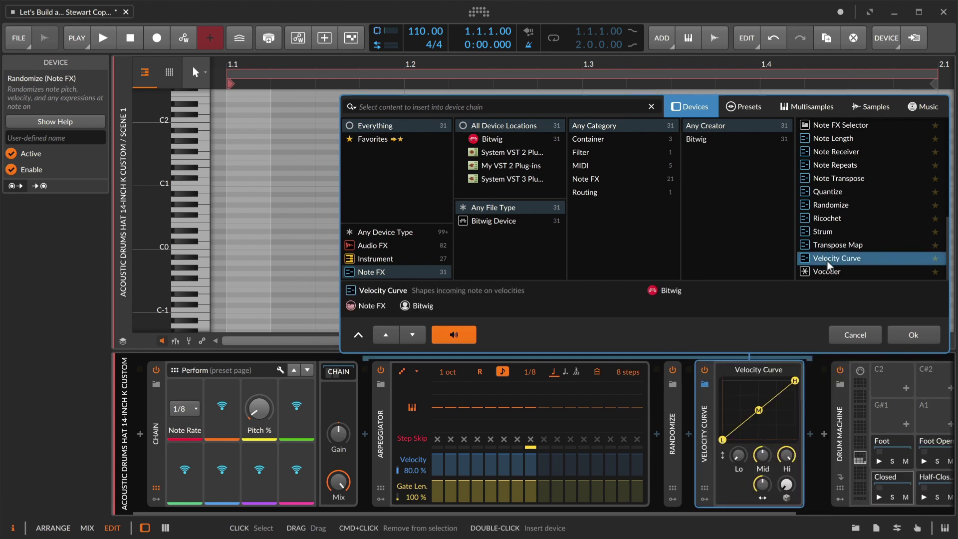
left_click(913, 334)
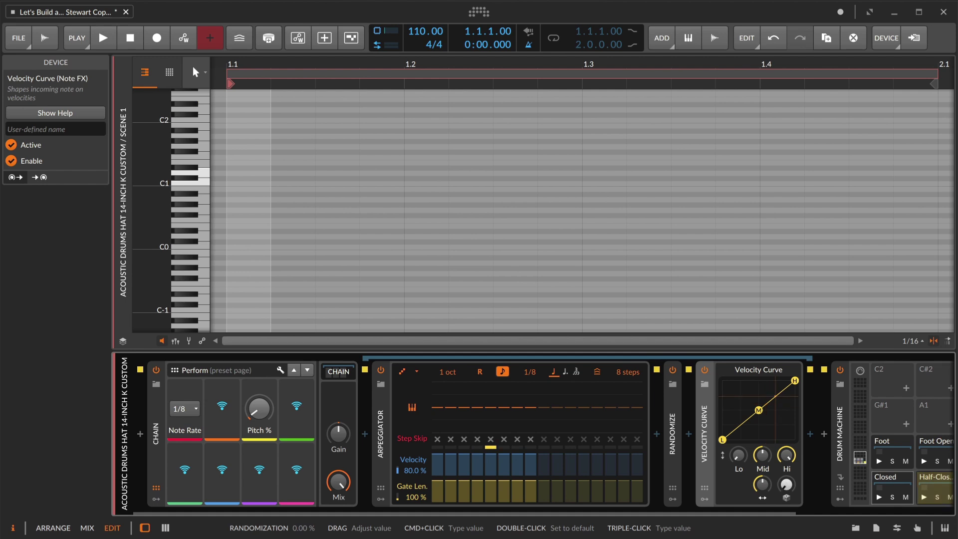
- Set the Velocity Curve's randomization to about 36 %
left_click_drag(786, 488, 787, 469)
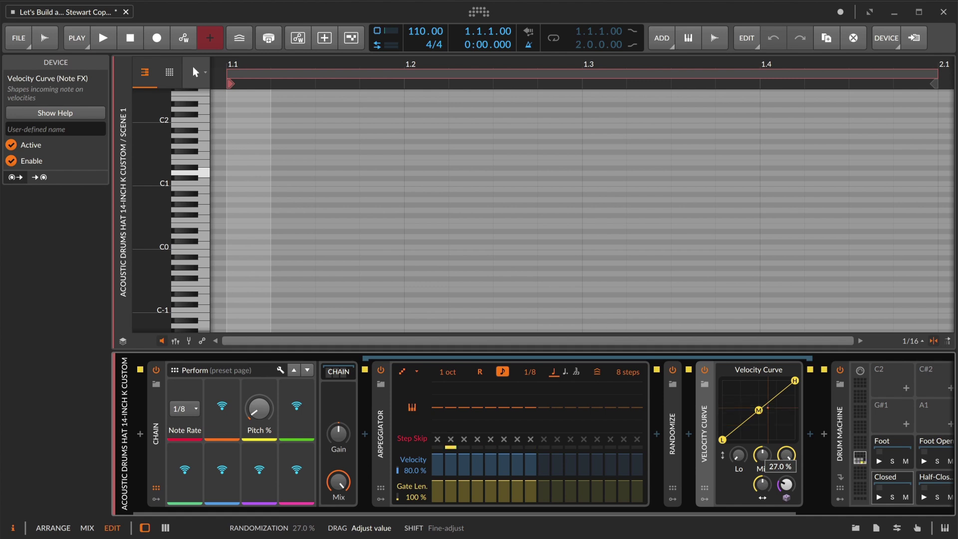
left_click_drag(787, 483, 787, 465)
left_click_drag(786, 465, 786, 483)
- Map the Chain's eighth remote control to the Velocity Curve randomization and name it "Velo Rnd"
left_click(301, 483)
left_click(787, 483)
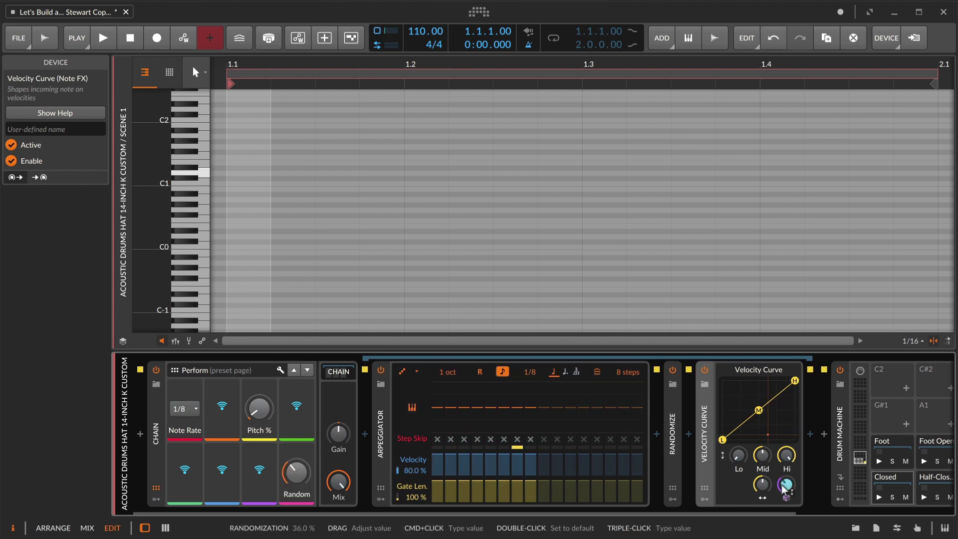
double_click(300, 494)
type("Velo Rnd")
key("Return")
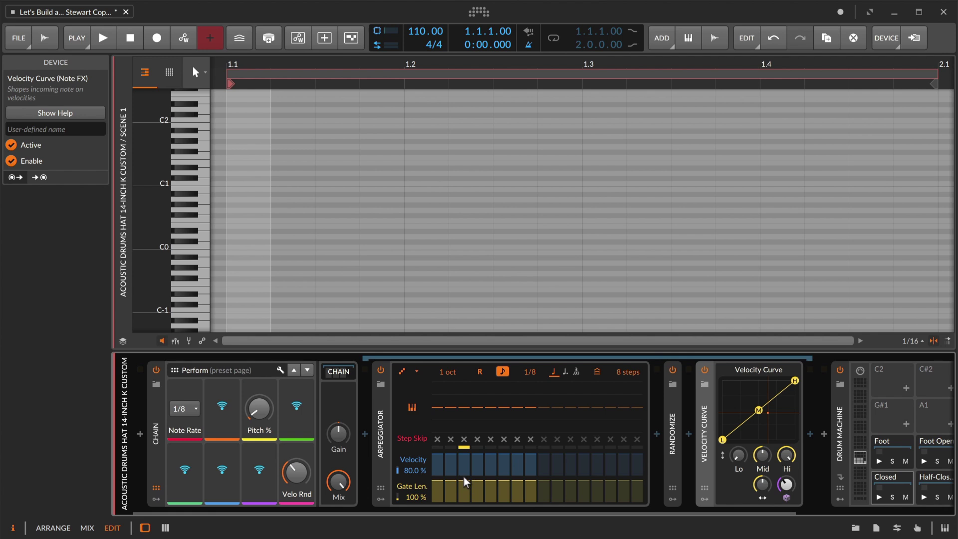
- Insert a Note Length device between Randomize and Velocity Curve
left_click(689, 433)
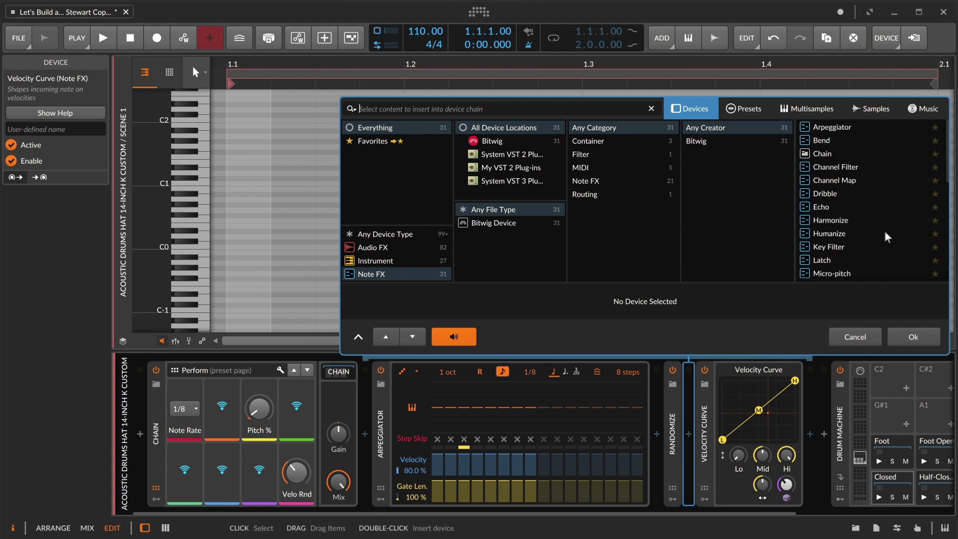
scroll(891, 230, "down", 4)
scroll(892, 231, "down", 4)
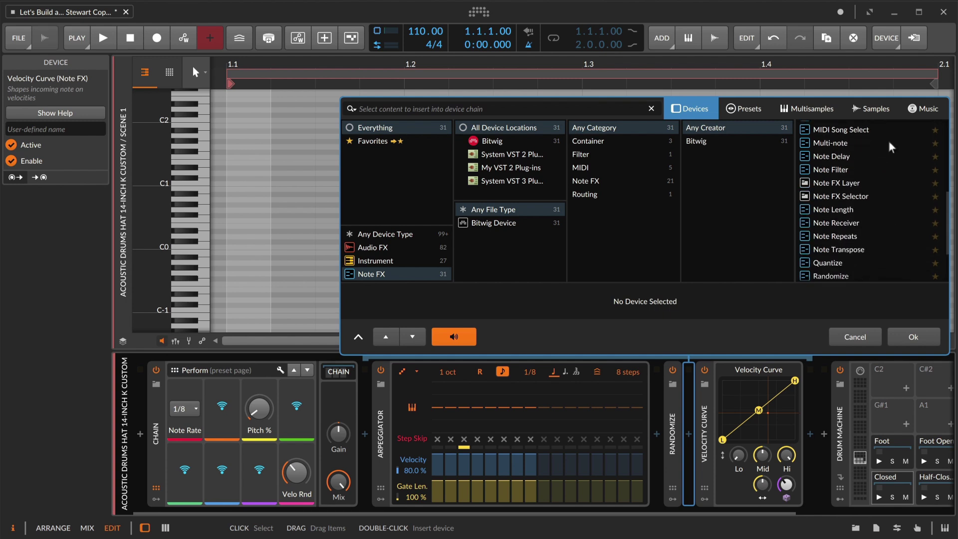
left_click(836, 210)
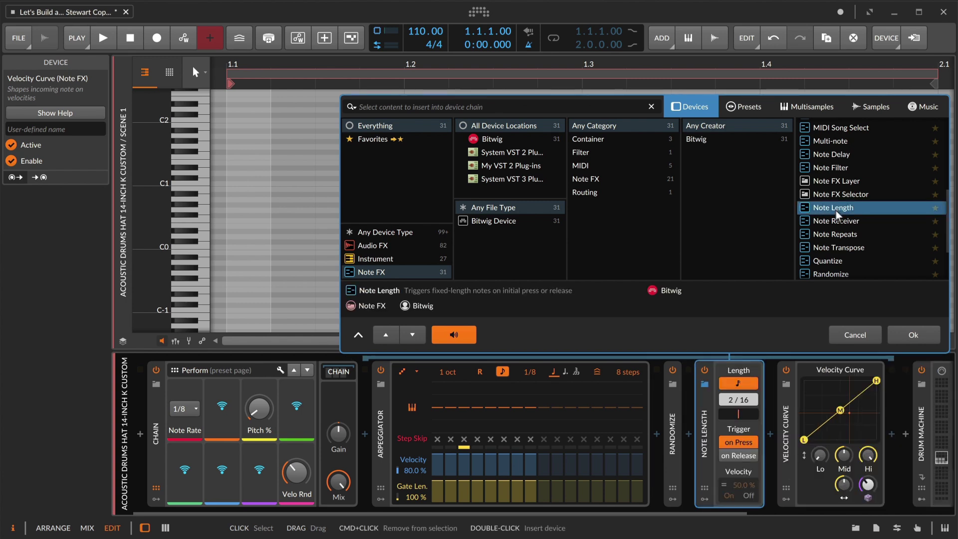
left_click(911, 336)
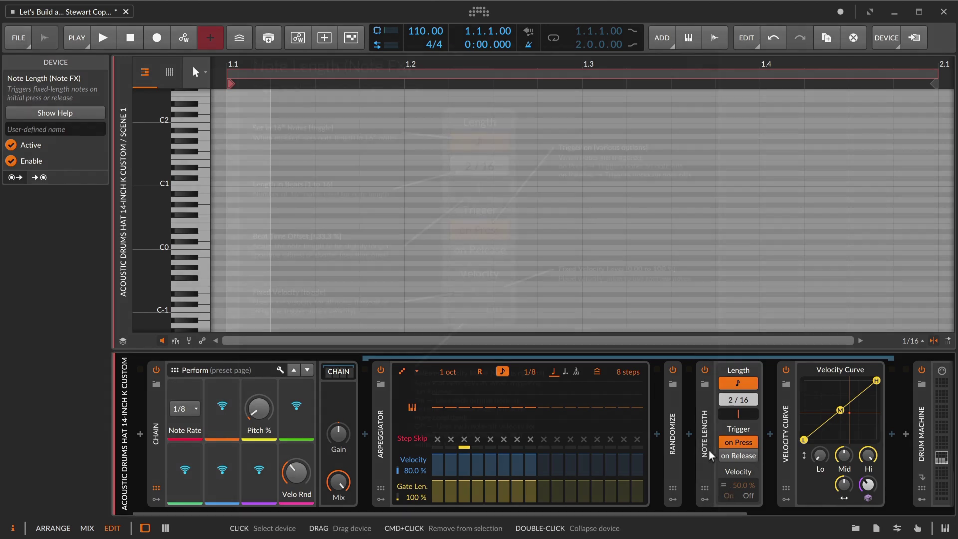
- Enable fixed velocity at 50 % in the Note Length device and map its level to the Chain's seventh remote control
key("F1")
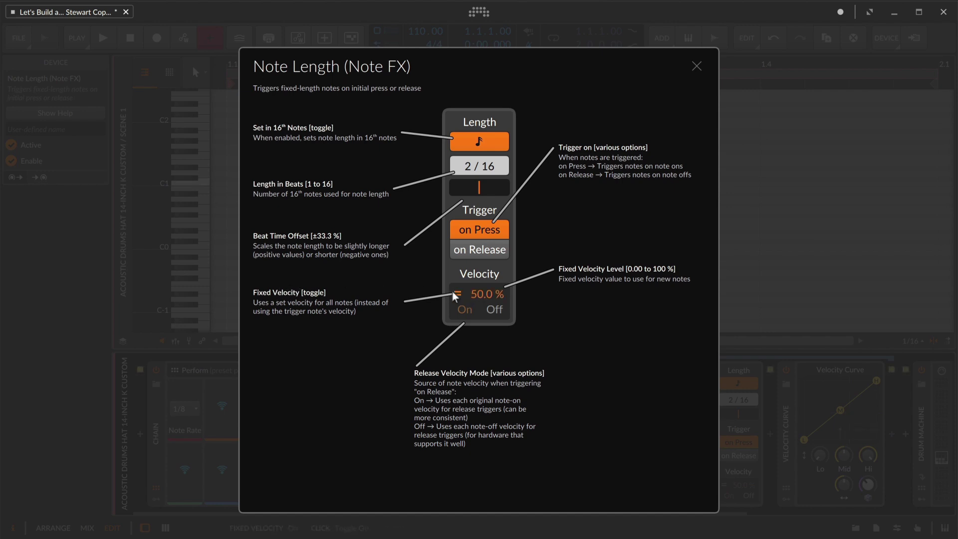
left_click_drag(477, 295, 477, 284)
left_click_drag(486, 293, 487, 319)
left_click(689, 63)
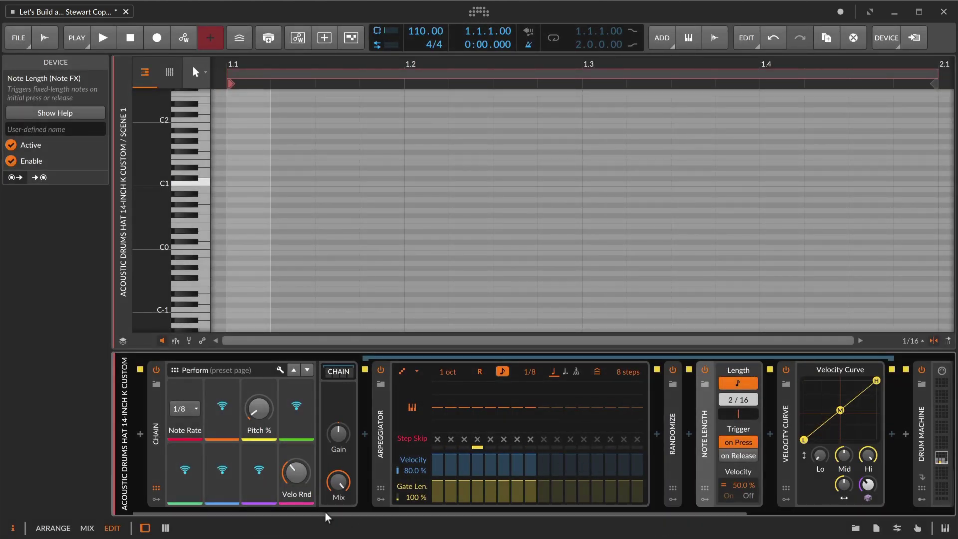
left_click(262, 478)
left_click(741, 484)
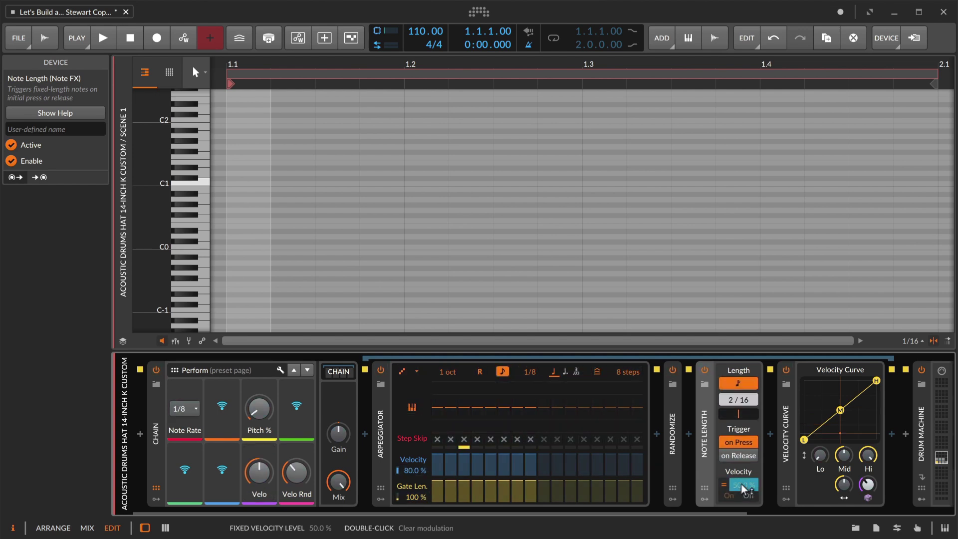
- Set the Velo control to about 60.5 % and Velo Rnd to 13 %, and collapse the Note Length device
left_click_drag(271, 481, 271, 474)
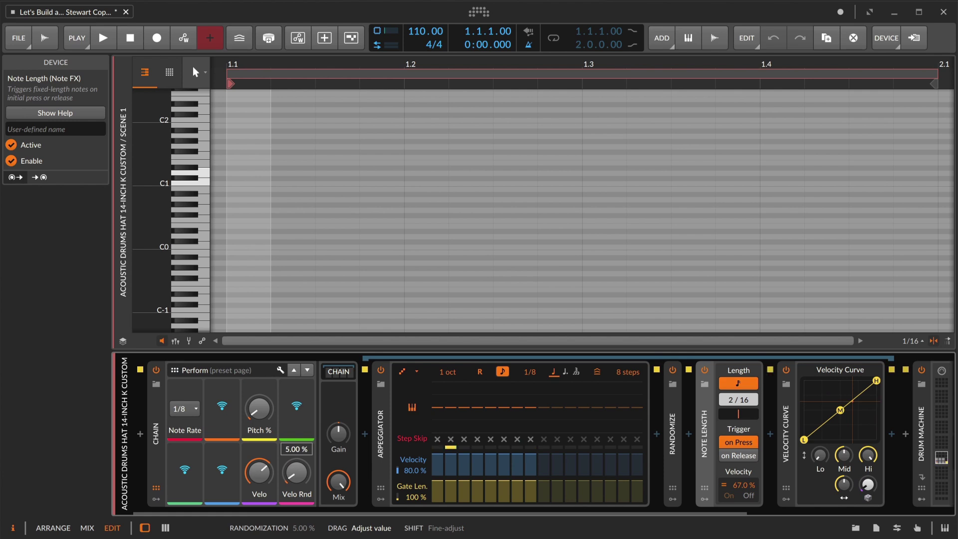
left_click_drag(297, 477, 259, 473)
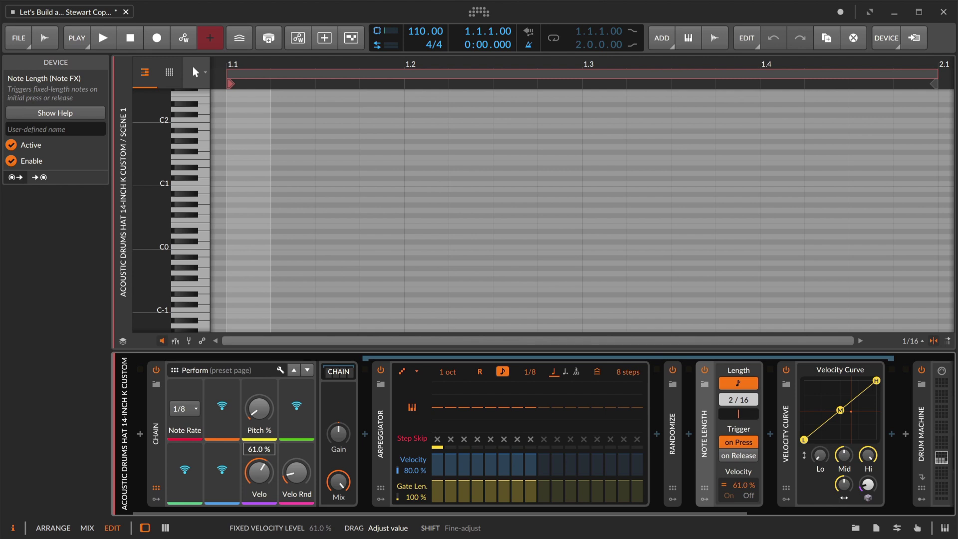
left_click_drag(297, 472, 297, 471)
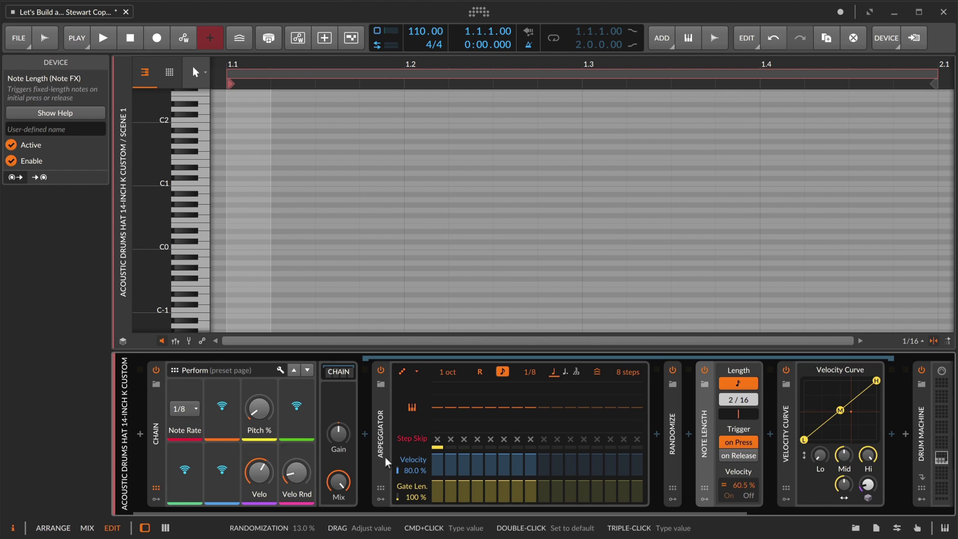
double_click(702, 453)
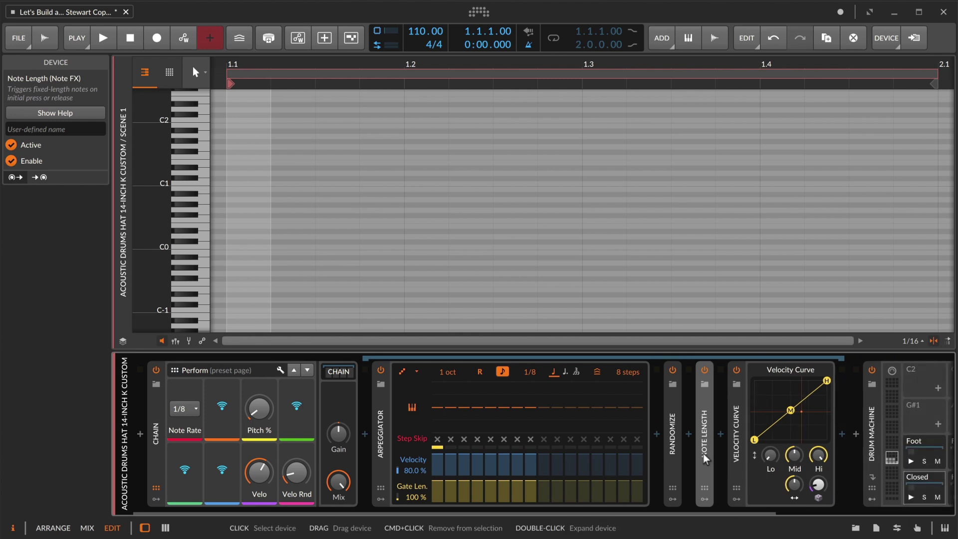
- Show the Arpeggiator's modulator slots and add a Button modulator to the lowest visible slot
left_click(381, 498)
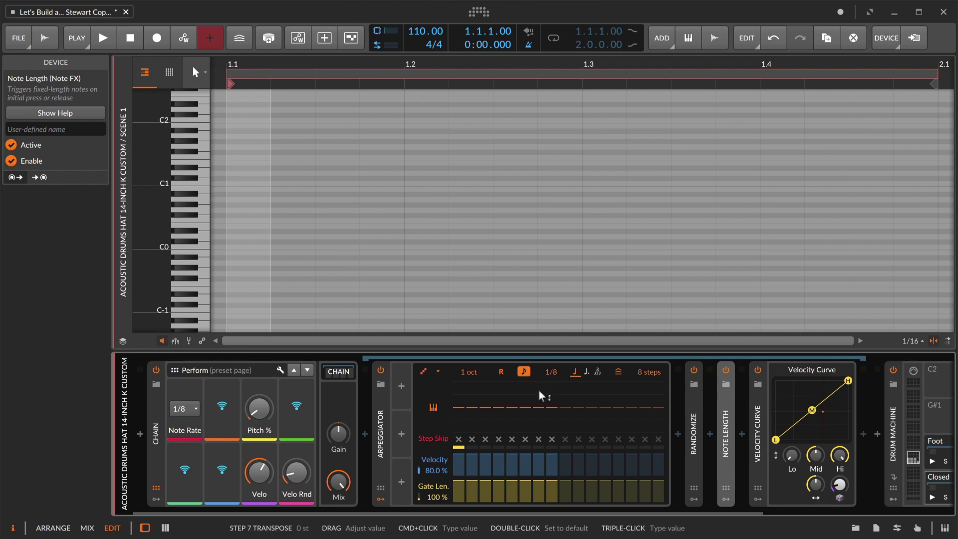
left_click(192, 412)
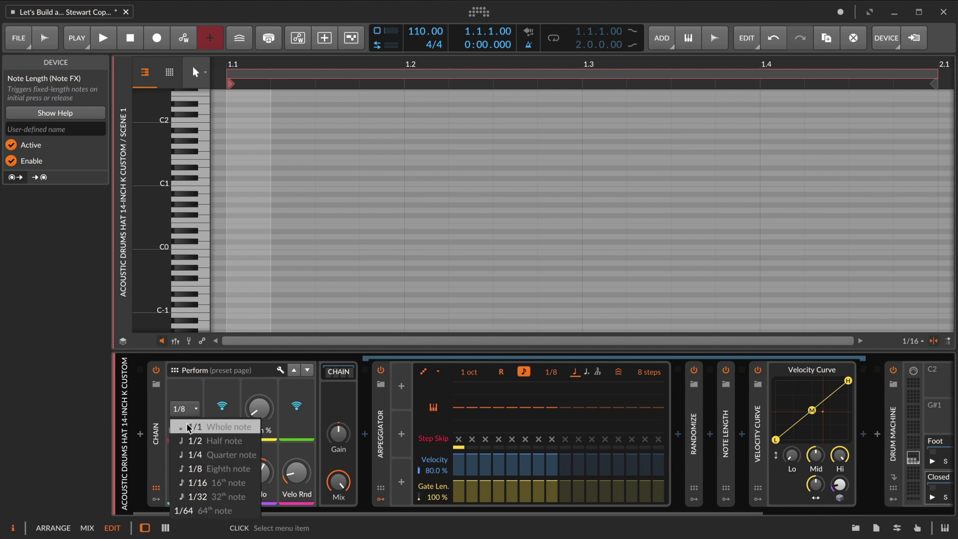
left_click(186, 408)
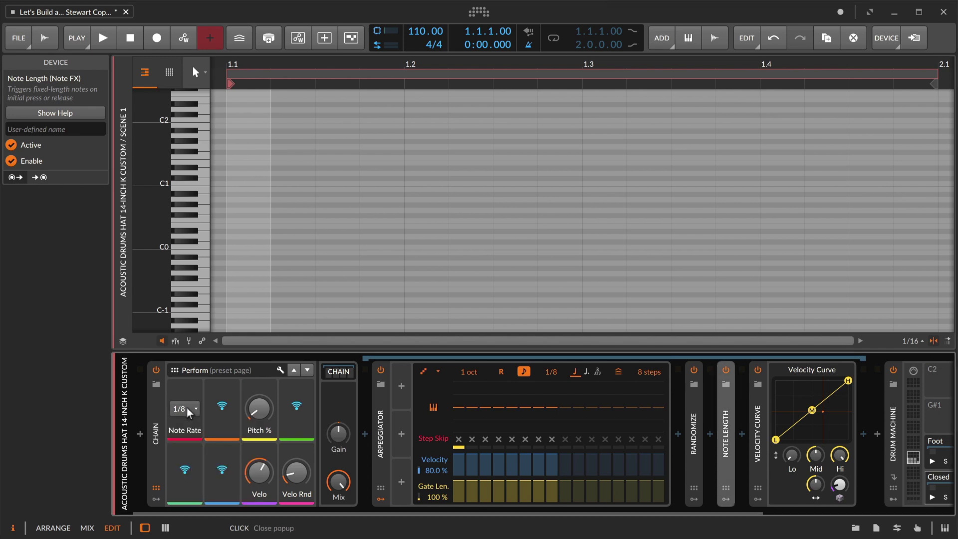
left_click(403, 482)
left_click(414, 258)
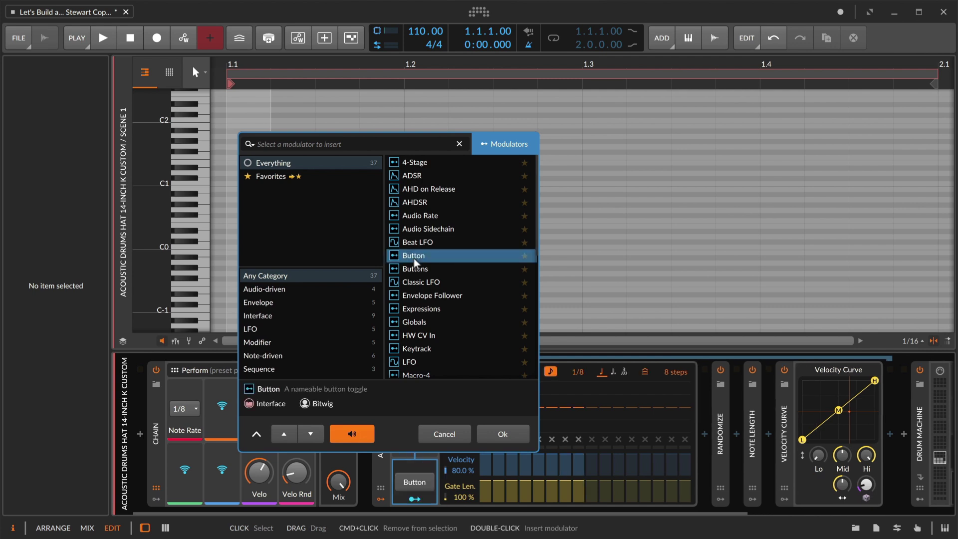
left_click(497, 433)
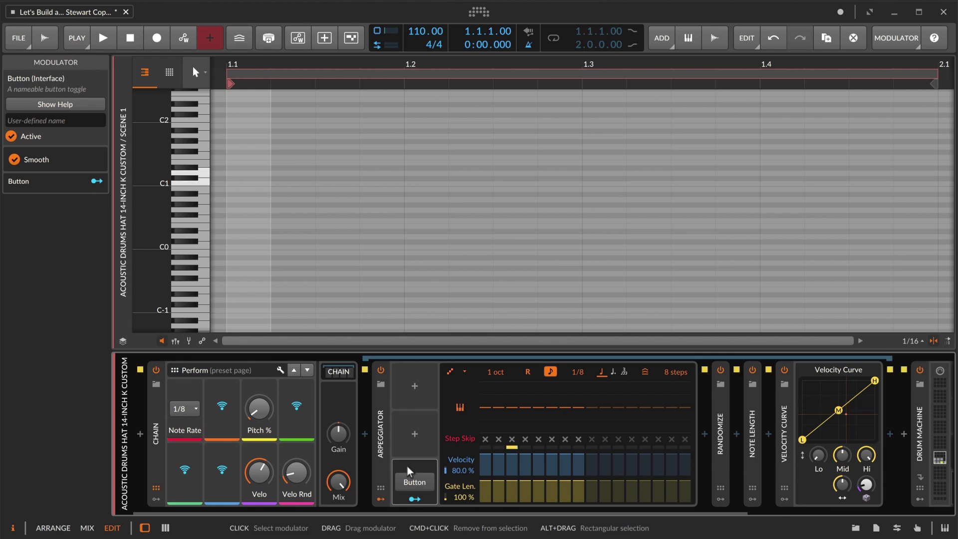
- Map the Button modulator to the Arpeggiator's base rate with an amount of +1.000 and leave the button off
left_click(411, 500)
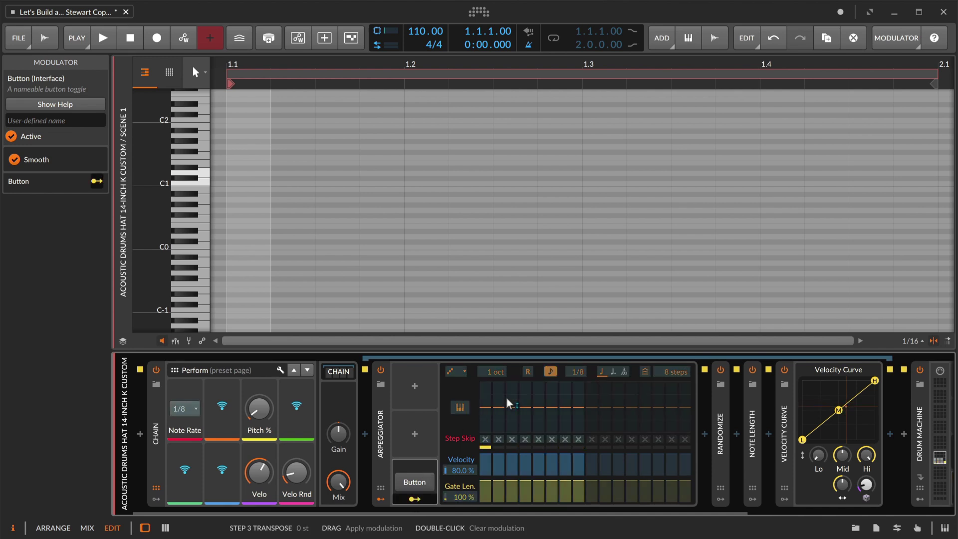
left_click(419, 482)
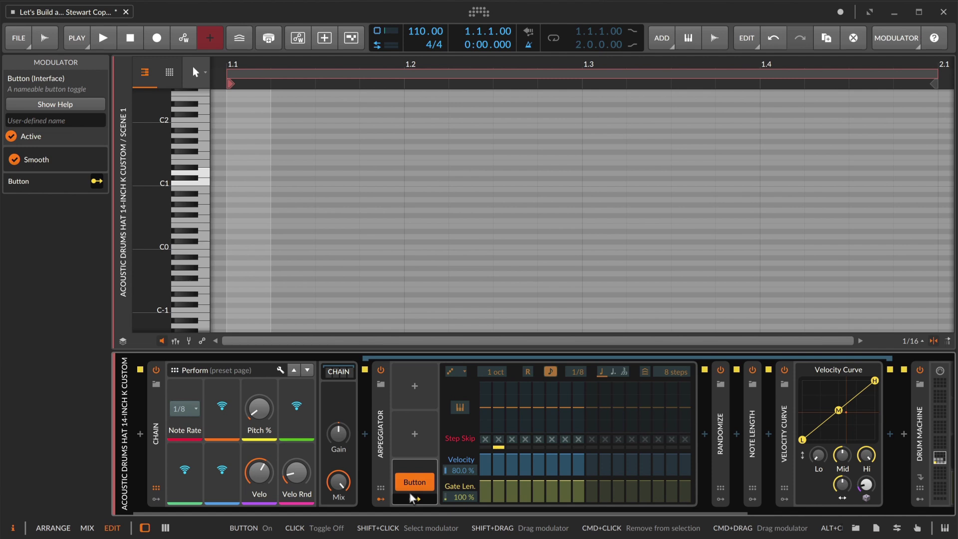
left_click(581, 371)
left_click_drag(578, 371, 578, 340)
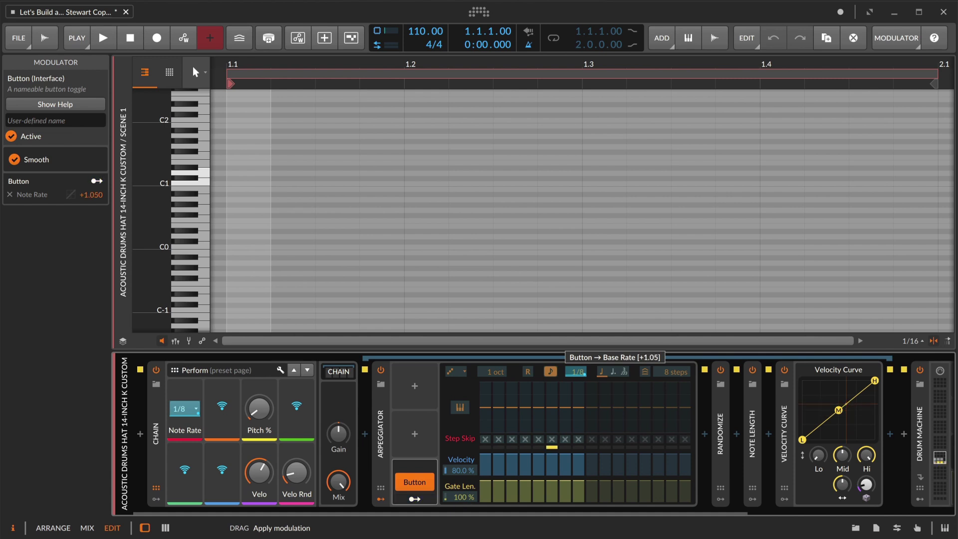
left_click_drag(579, 340, 586, 371)
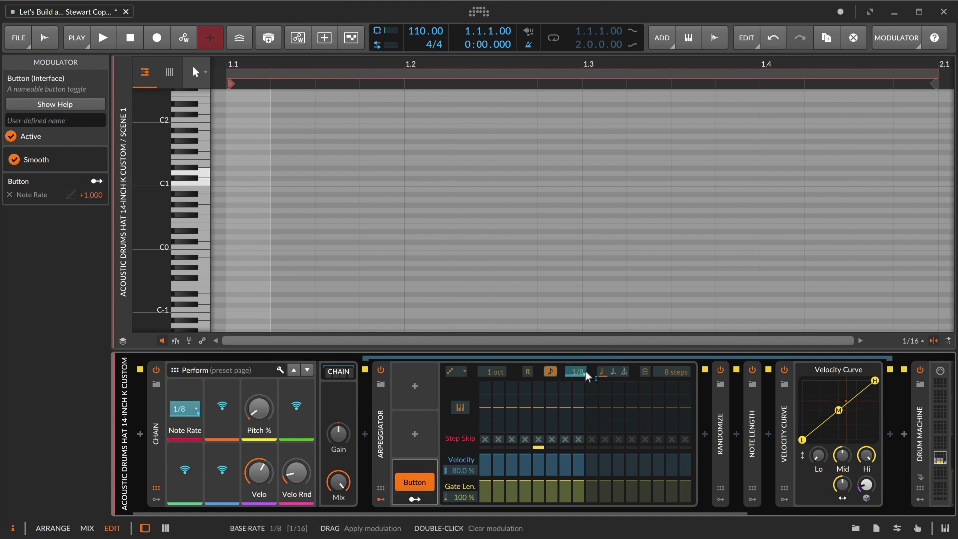
left_click(415, 485)
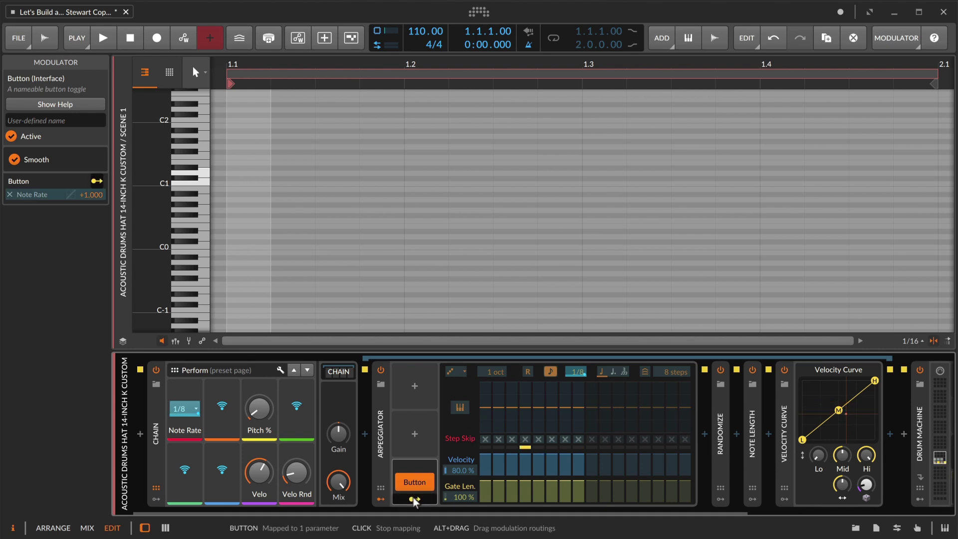
left_click(415, 484)
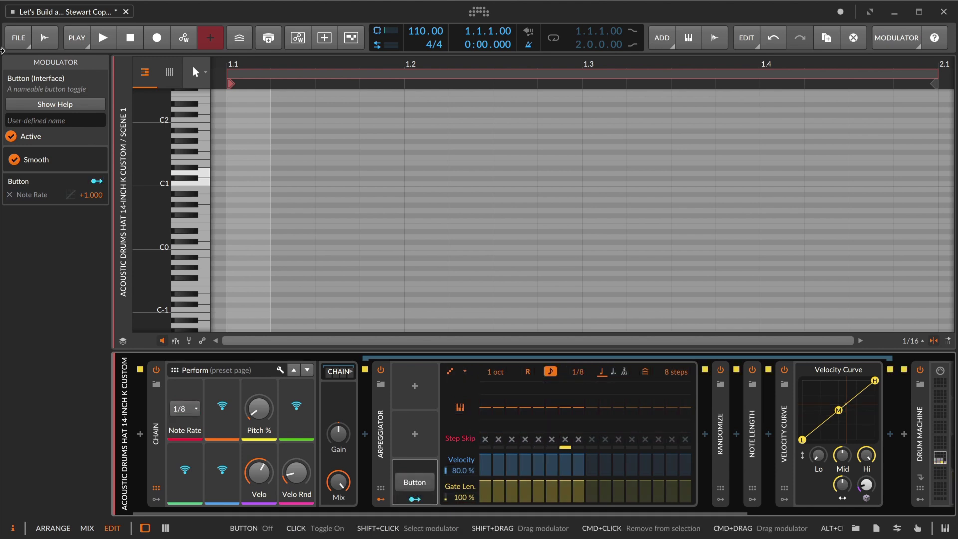
- Rename the Arpeggiator's Button modulator to DoubleTime
left_click(39, 121)
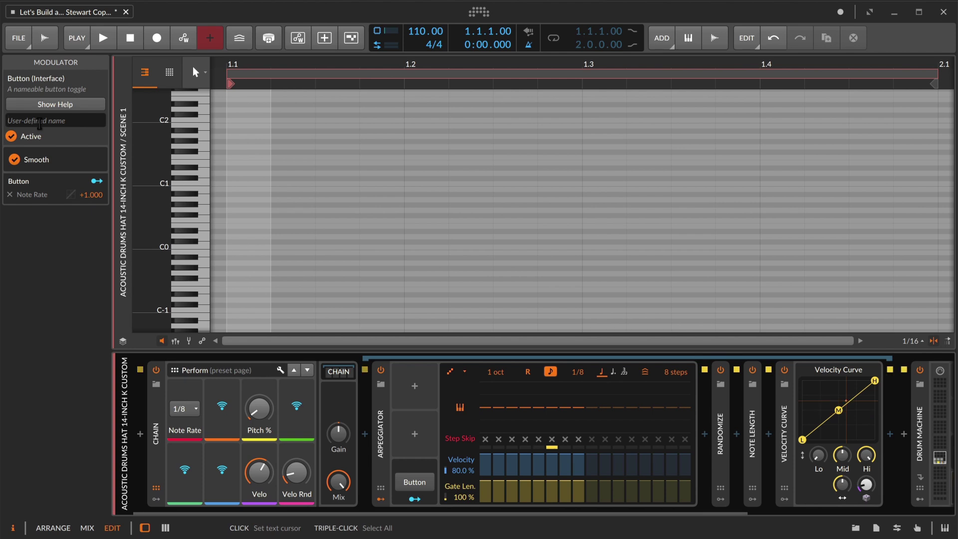
type("Doubl")
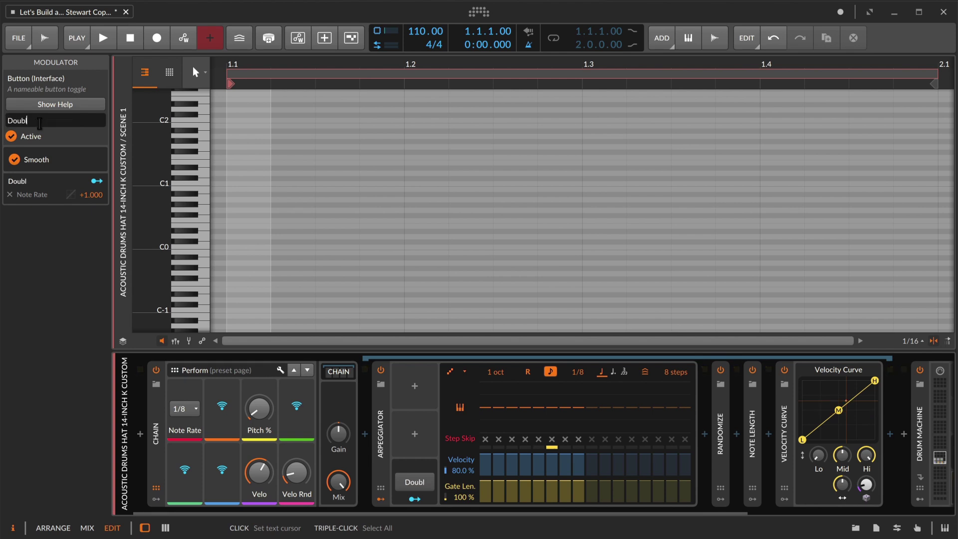
type("eTime")
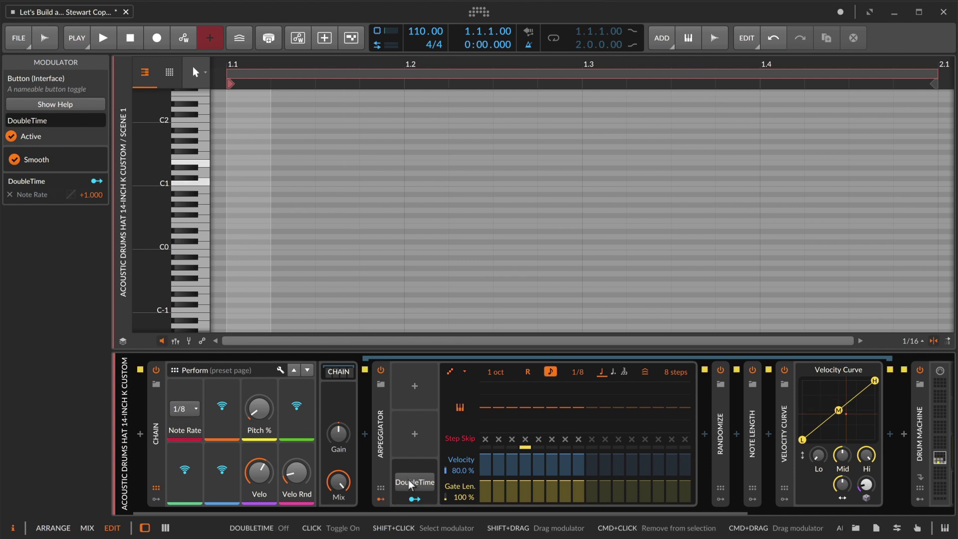
- Add a Random modulator to the empty Arpeggiator slot at the head of the DoubleTime column
left_click(414, 382)
scroll(423, 262, "down", 8)
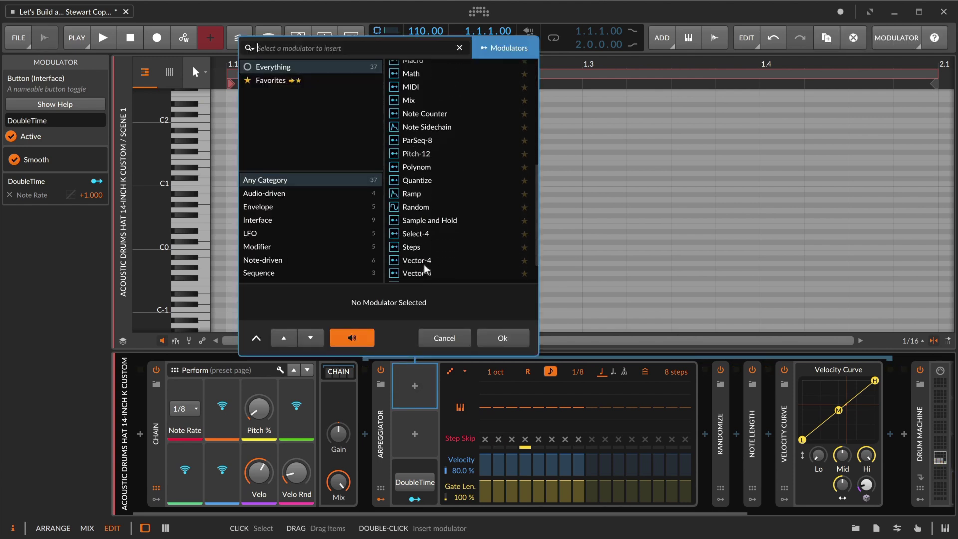
left_click(427, 200)
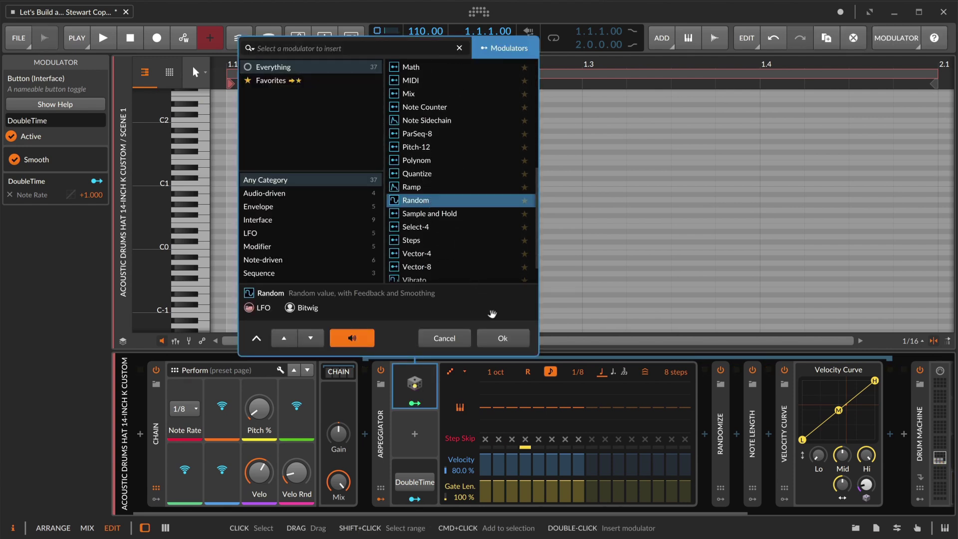
left_click(499, 337)
- Show the Random modulator's settings and set its rate unit to 16th note
left_click(420, 391)
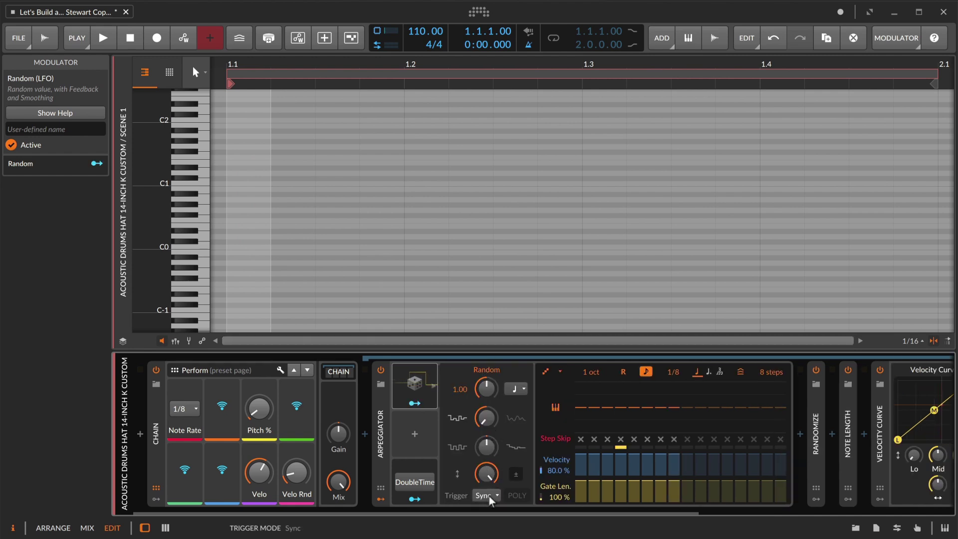
left_click(514, 390)
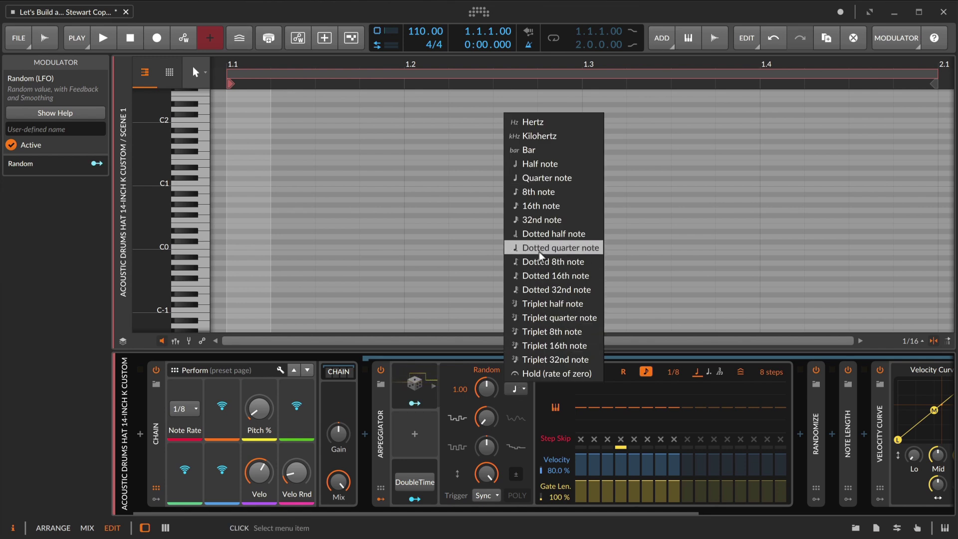
left_click(546, 205)
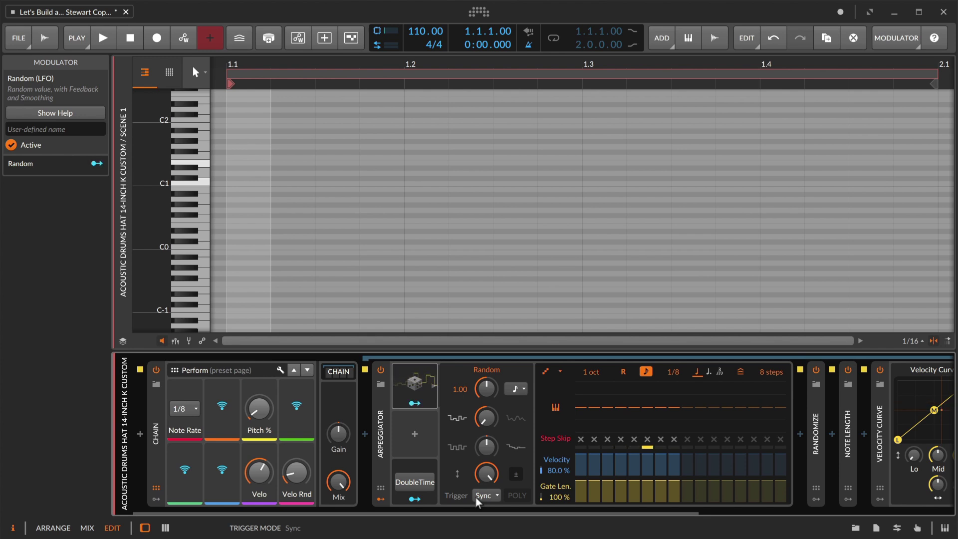
- Map the Random modulator to the DoubleTime button with an amount of +1.000
left_click(412, 404)
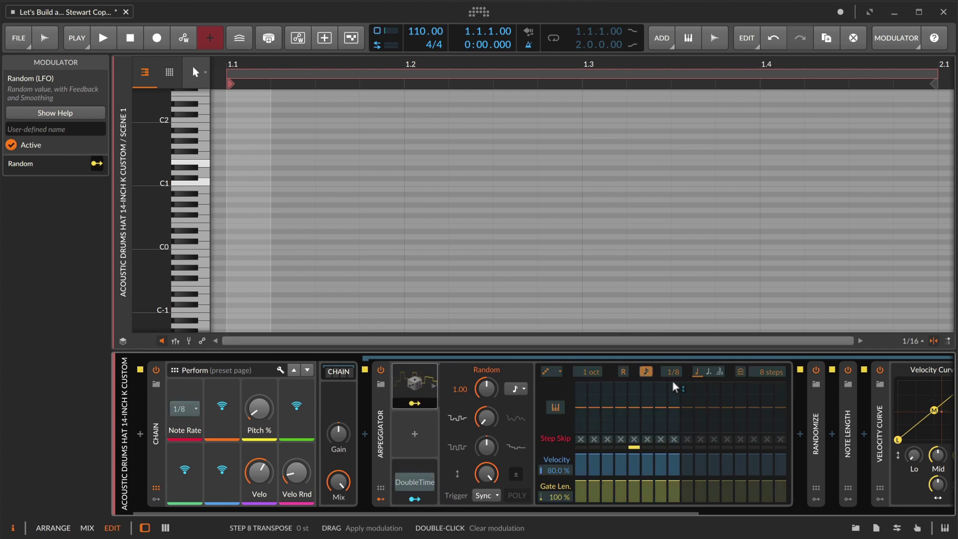
left_click(390, 431)
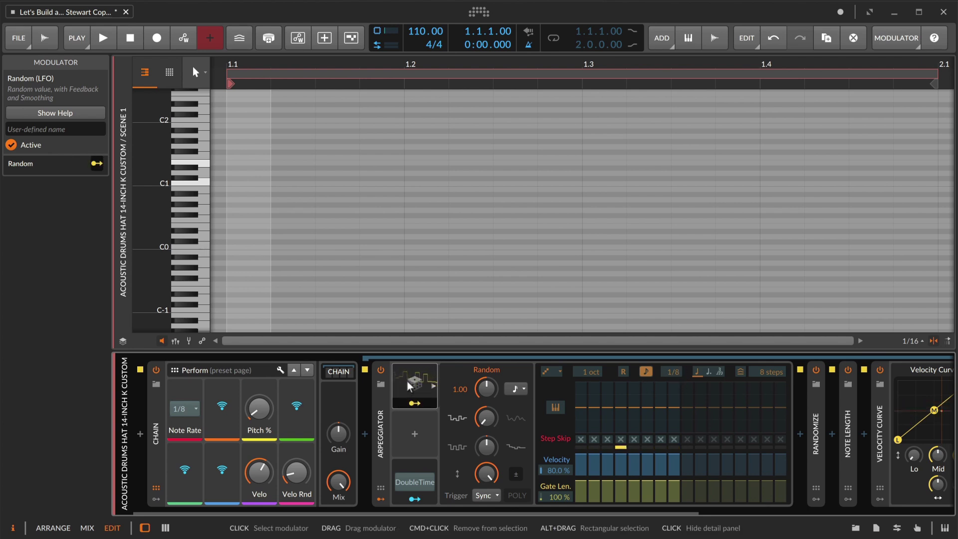
left_click_drag(410, 403, 406, 449)
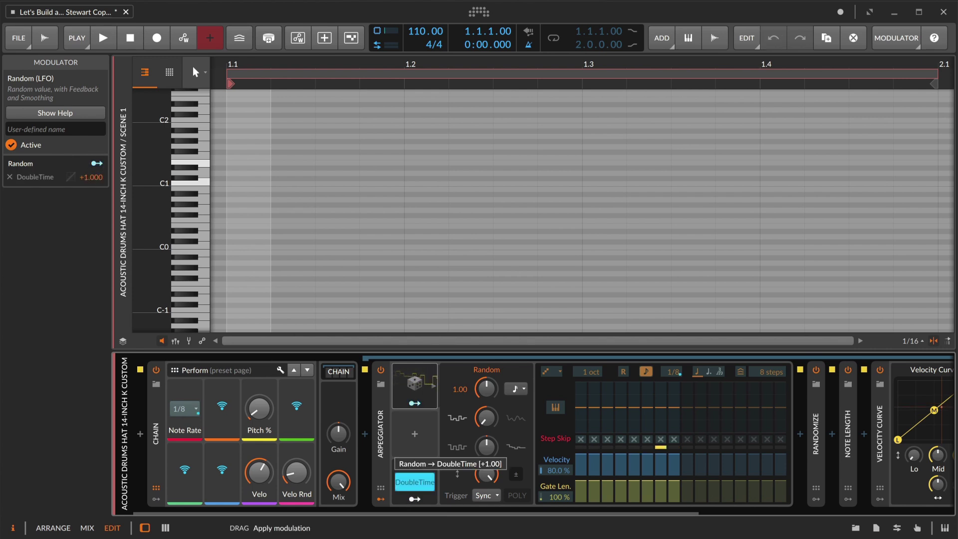
left_click(415, 403)
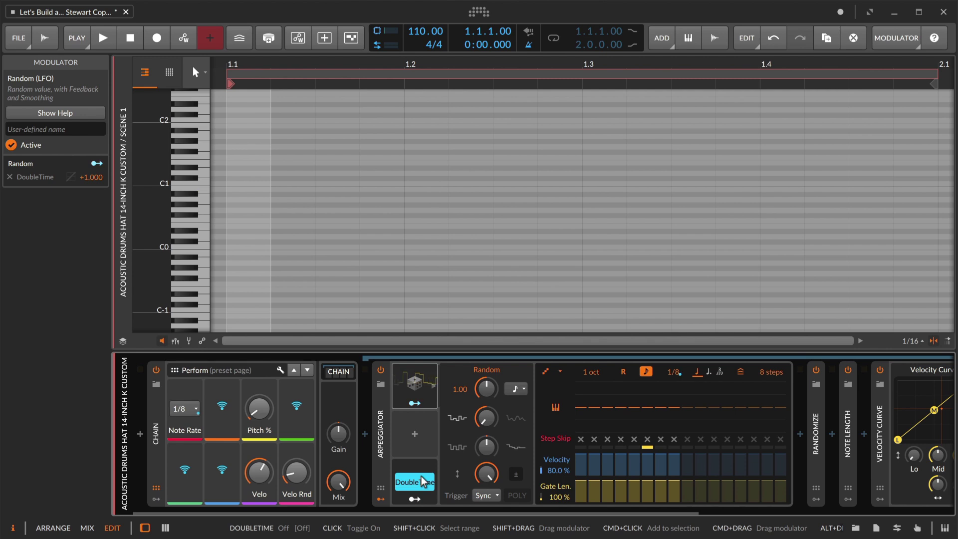
- Add a Macro modulator to the empty slot between Random and DoubleTime
left_click(415, 432)
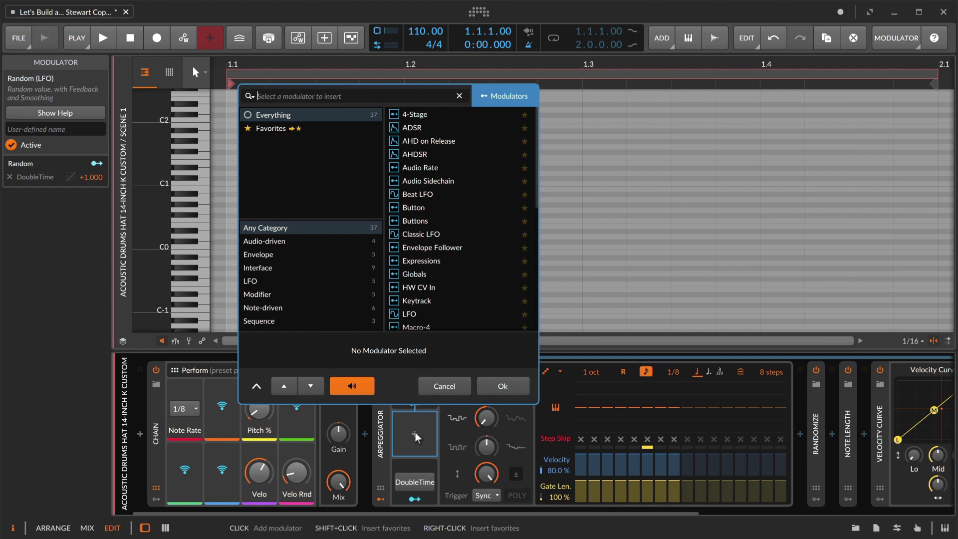
scroll(443, 255, "down", 3)
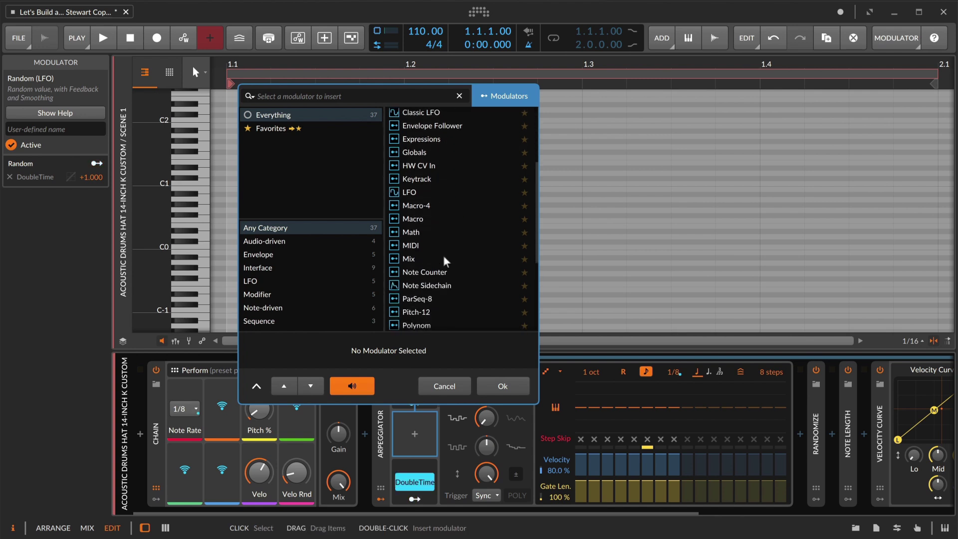
left_click(426, 218)
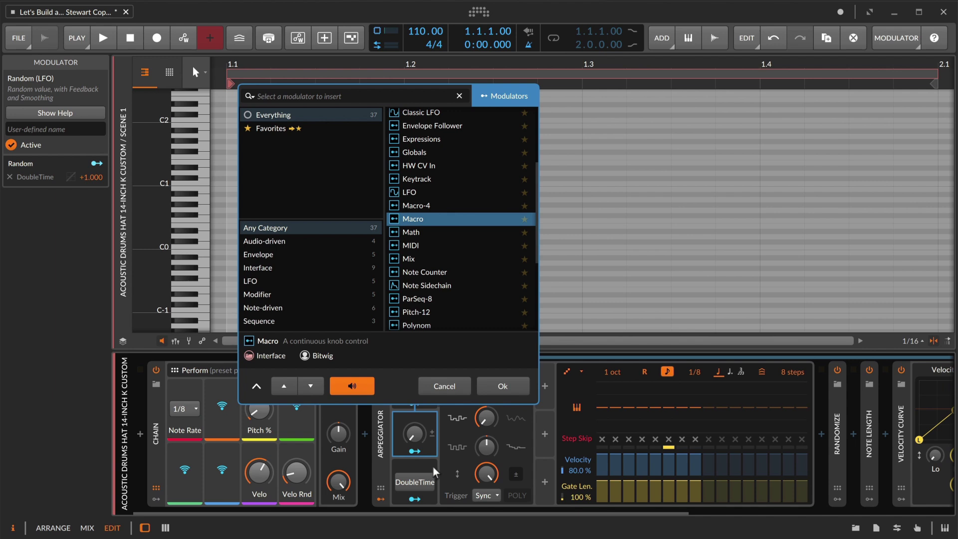
left_click(502, 386)
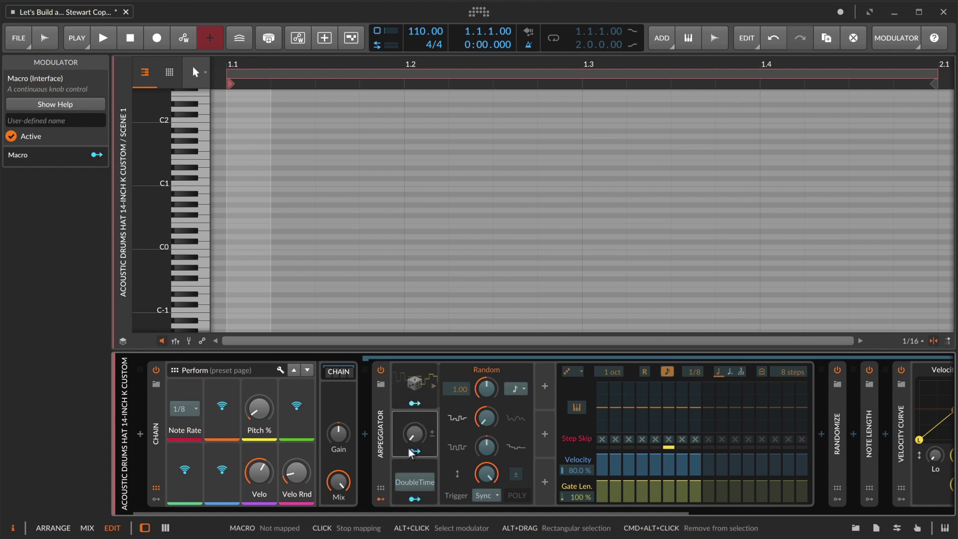
- Map the bipolar macro to the DoubleTime button with an amount of +1.000 and set the macro to a negative value
left_click(420, 477)
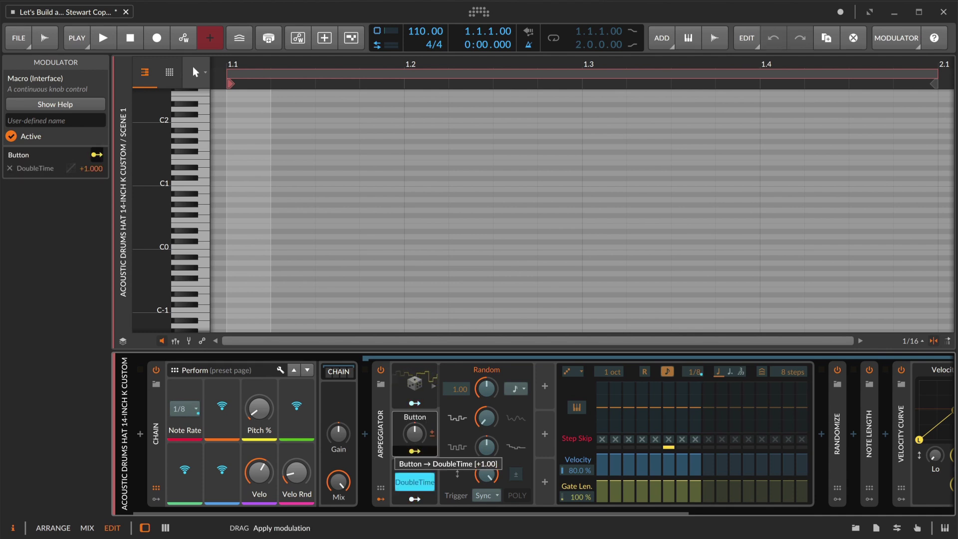
left_click_drag(420, 483, 420, 483)
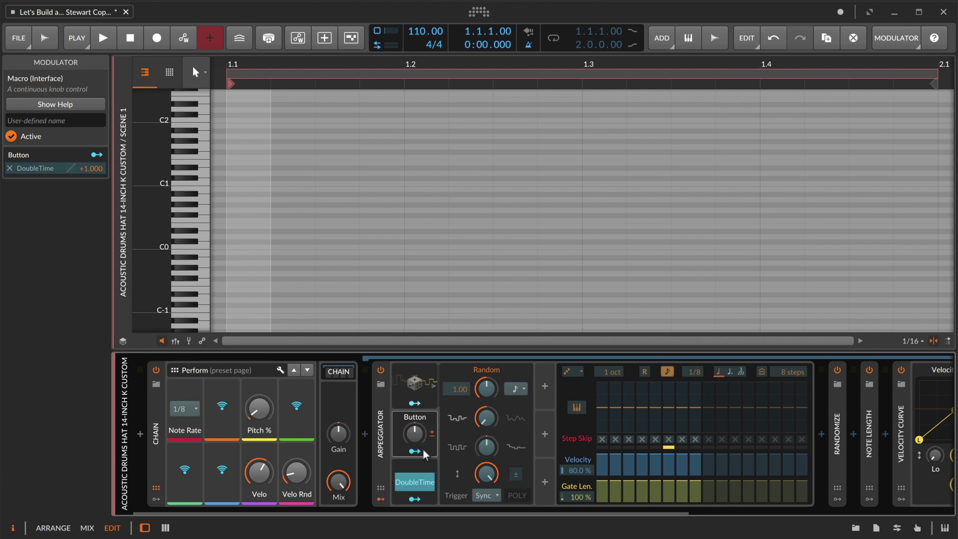
left_click_drag(414, 433, 414, 433)
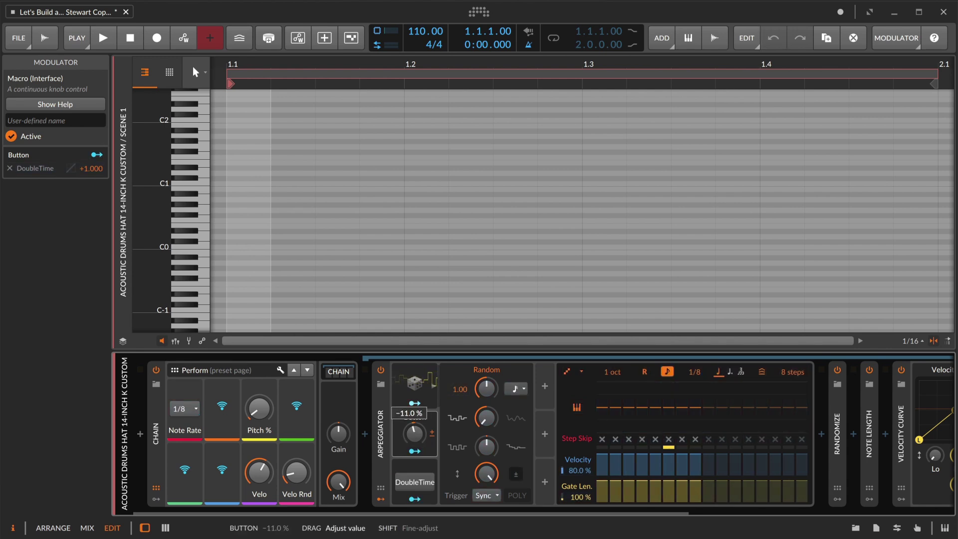
left_click_drag(414, 433, 418, 437)
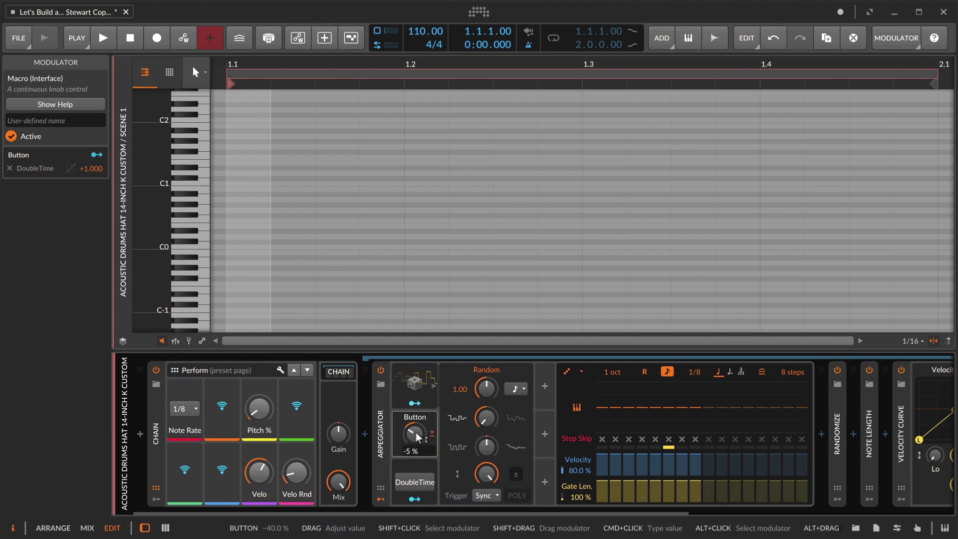
key("Return")
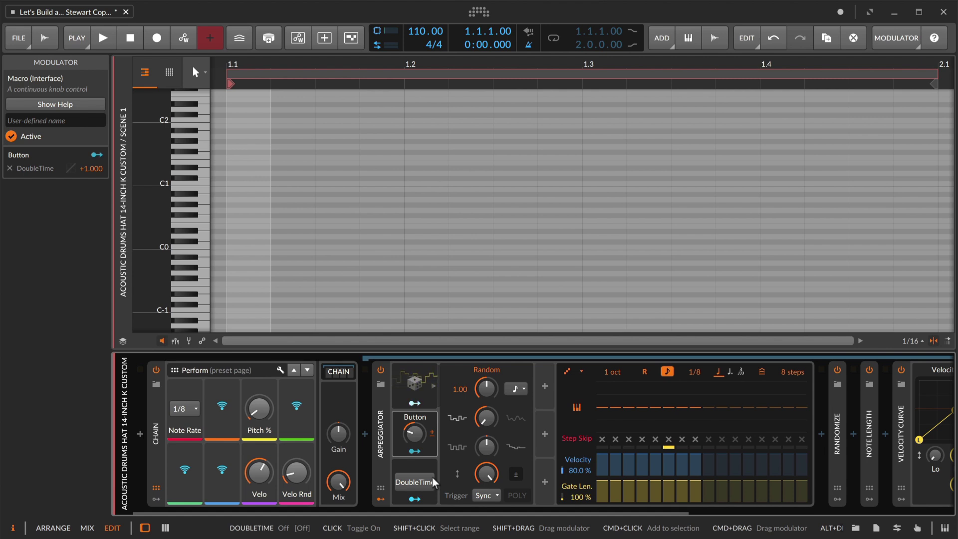
- Rename the macro to Offset and move it to the empty slot beside DoubleTime
left_click(418, 417)
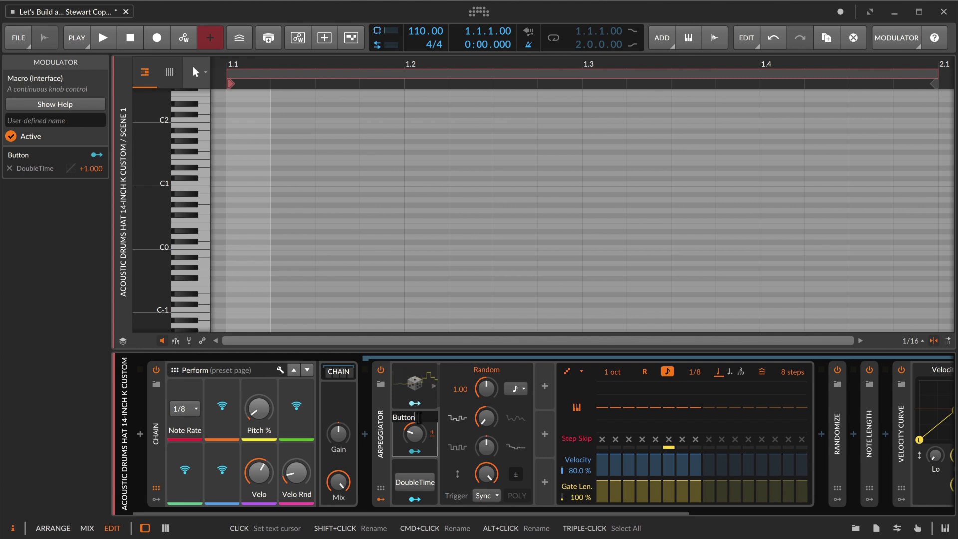
double_click(418, 417)
type("Offset")
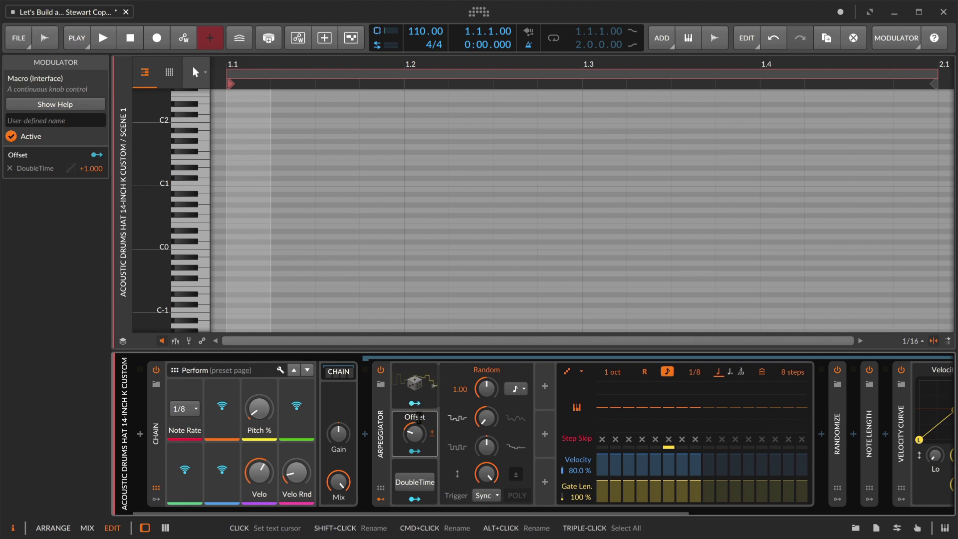
key("Return")
left_click_drag(397, 428, 470, 487)
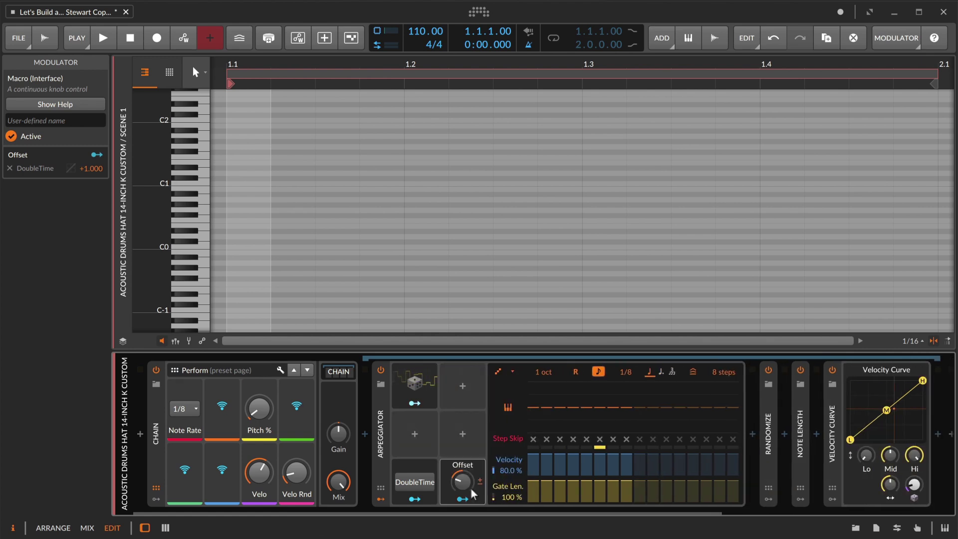
- Add a second Macro modulator between Random and DoubleTime and name it Chance
left_click(413, 433)
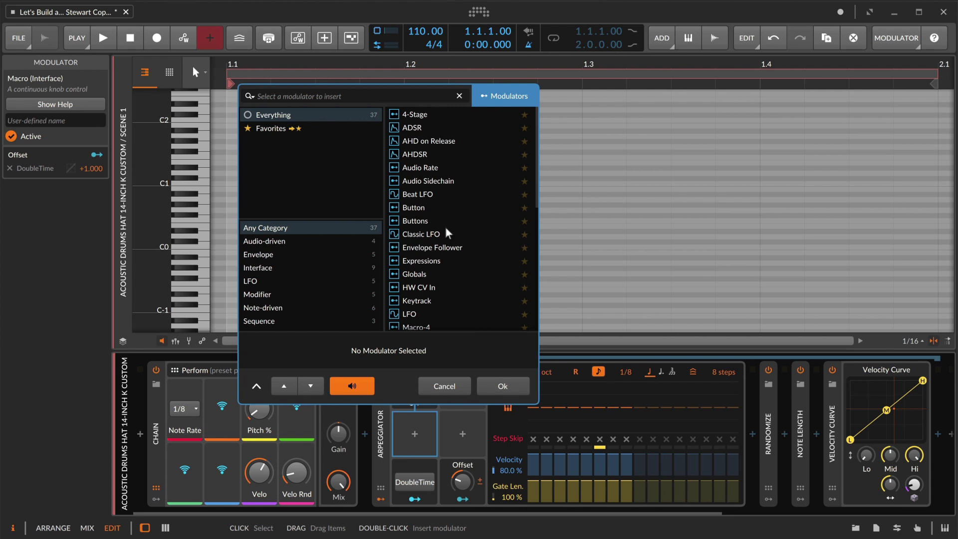
scroll(444, 226, "down", 3)
left_click(420, 228)
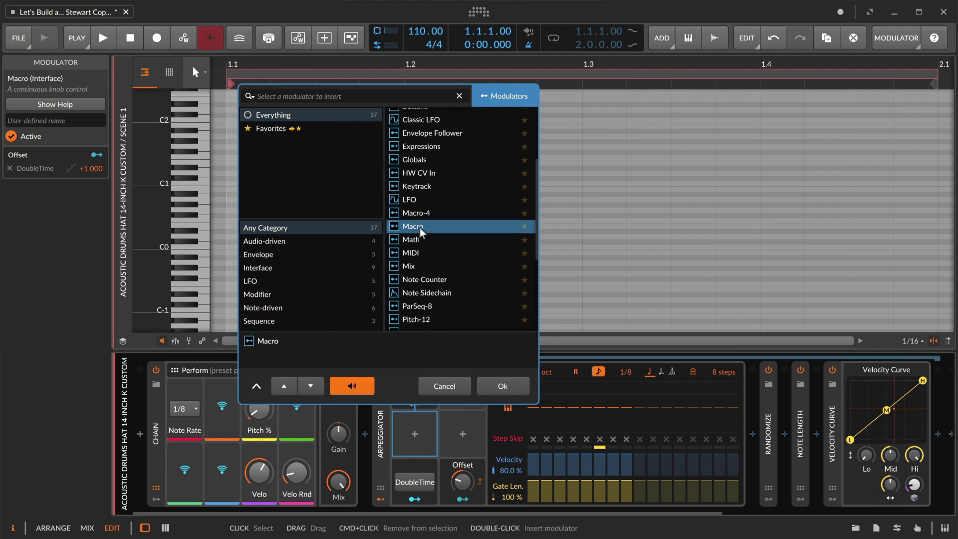
left_click(502, 385)
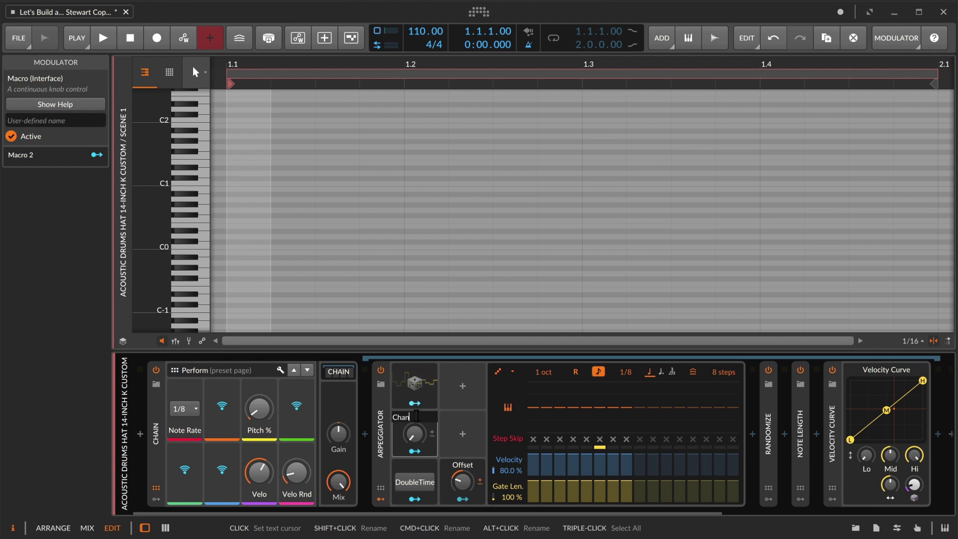
key("Return")
- Map the Chance macro to the DoubleTime button with an amount of +1.000
left_click(420, 447)
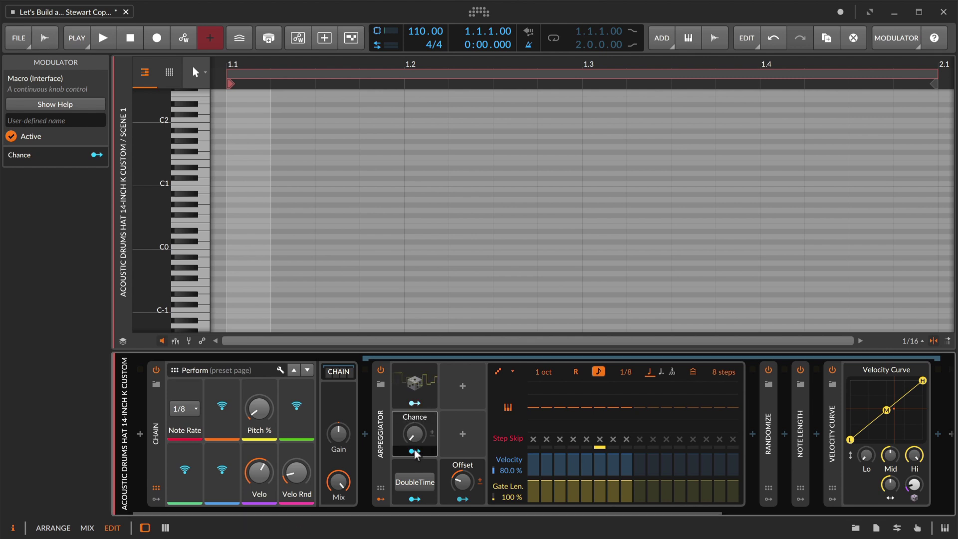
left_click(415, 480)
left_click(414, 480)
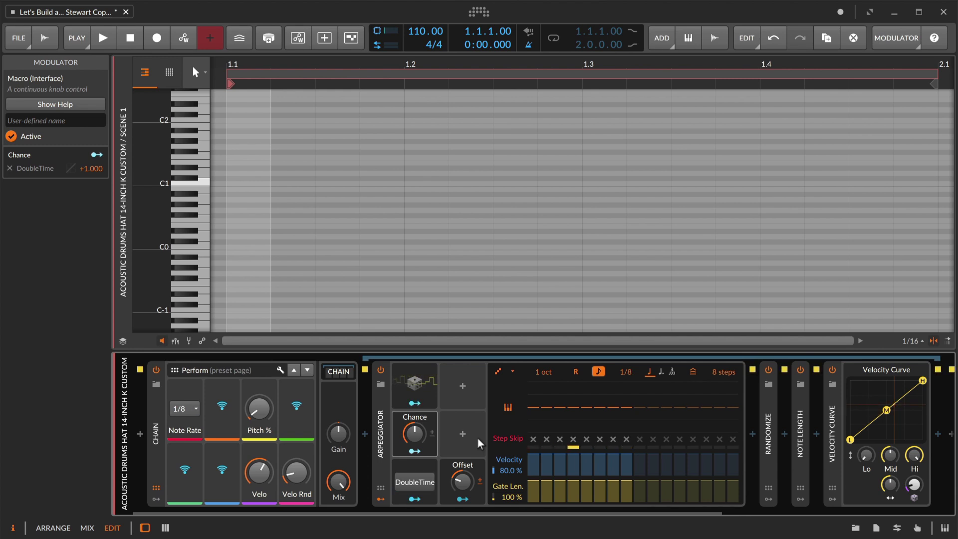
- Try the Chance macro at 100 % and 16 %, and set it to 50.5 %
left_click(422, 437)
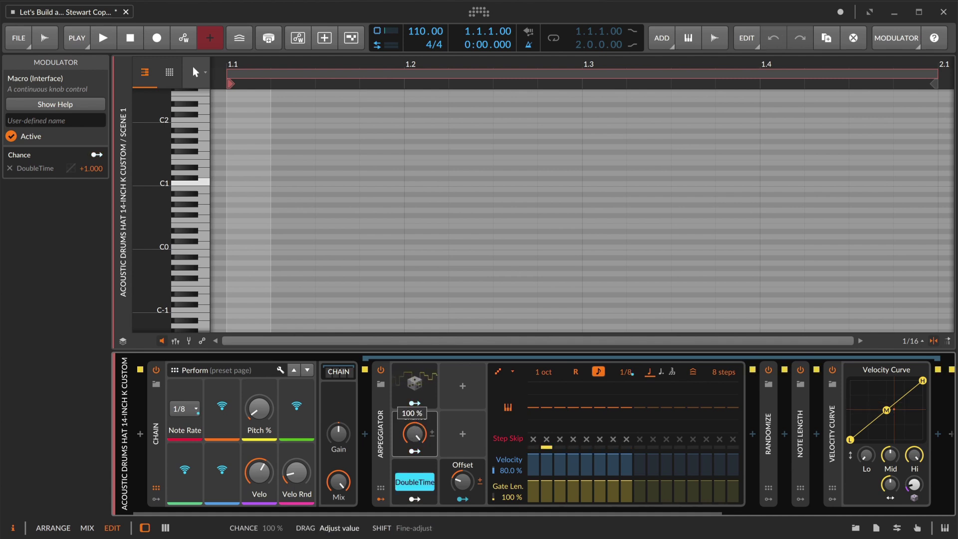
left_click_drag(422, 436, 422, 487)
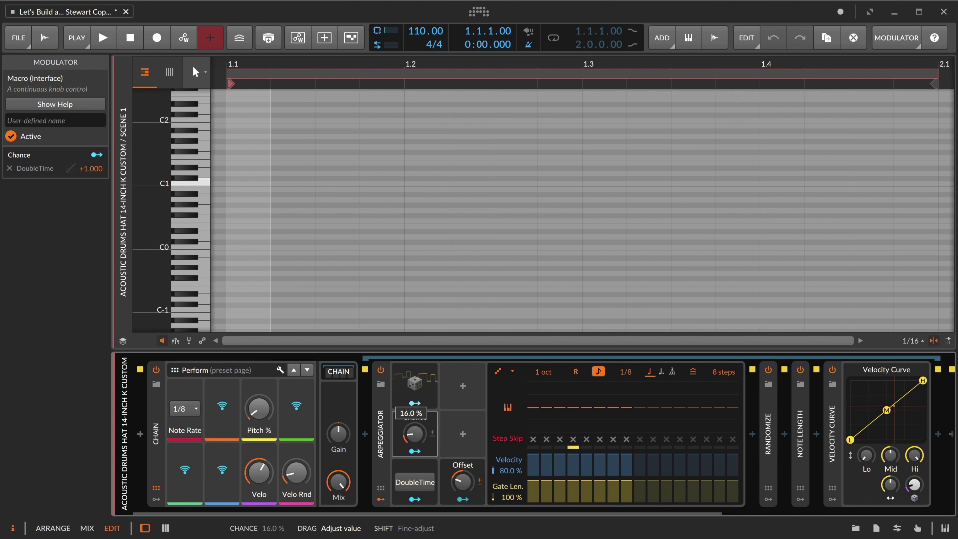
left_click_drag(413, 438, 413, 438)
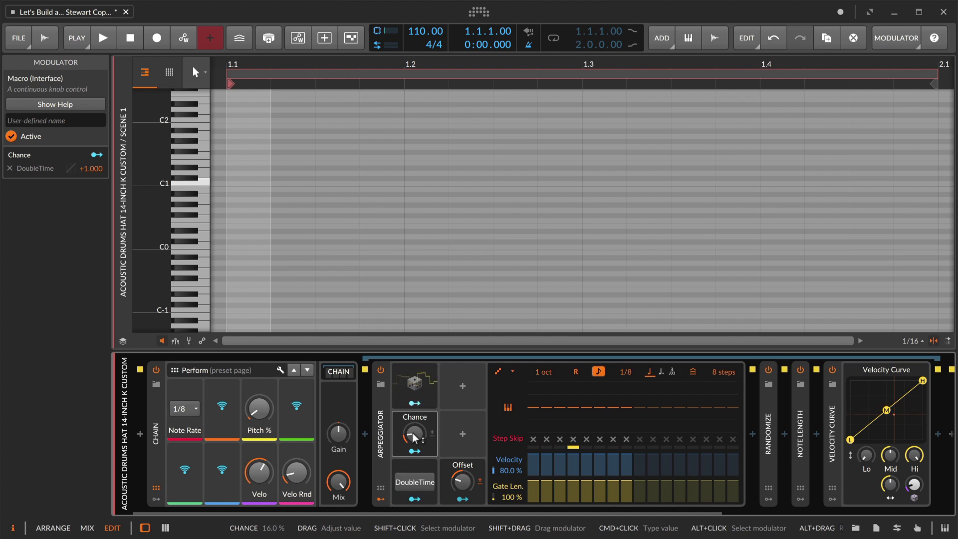
left_click_drag(413, 438, 413, 436)
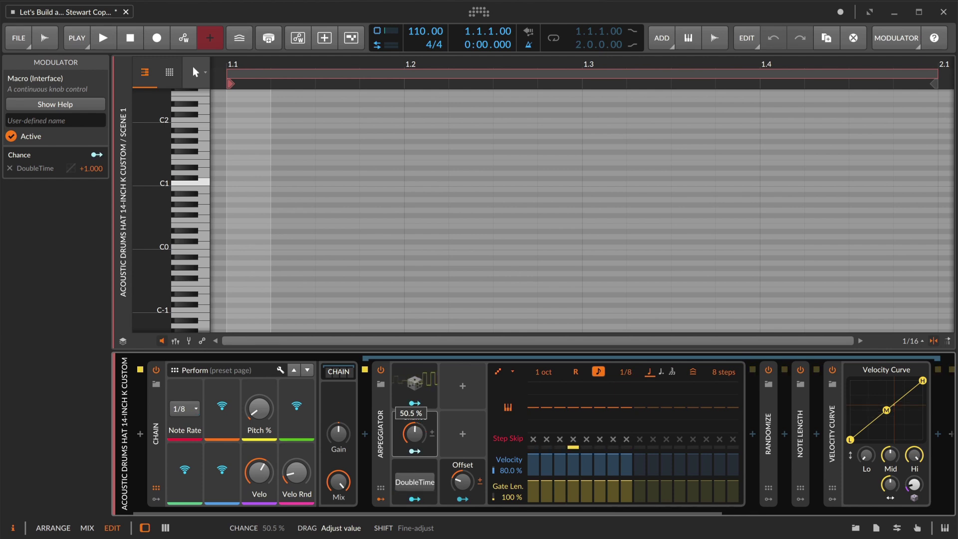
left_click_drag(414, 433, 414, 432)
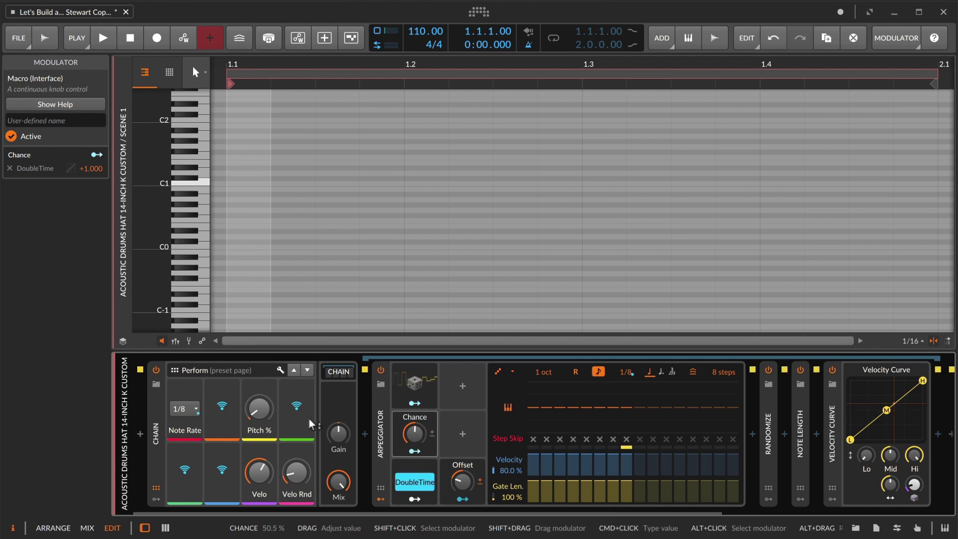
- Map the Chance macro to the Chain's second remote control
left_click(215, 410)
left_click(416, 432)
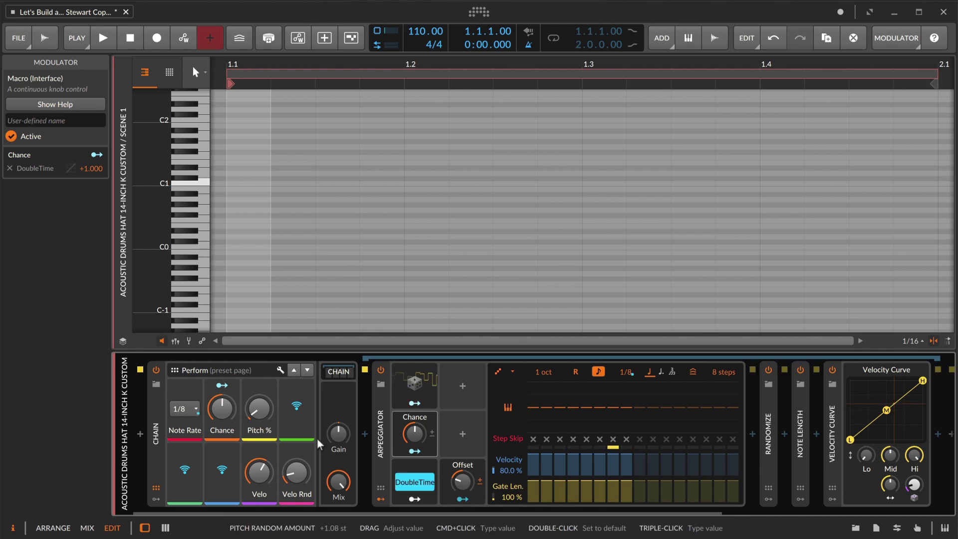
- Review the Arpeggiator's modulation destinations and the modulators driving Base Rate and Button, toggling DoubleTime on and off
left_click(376, 436)
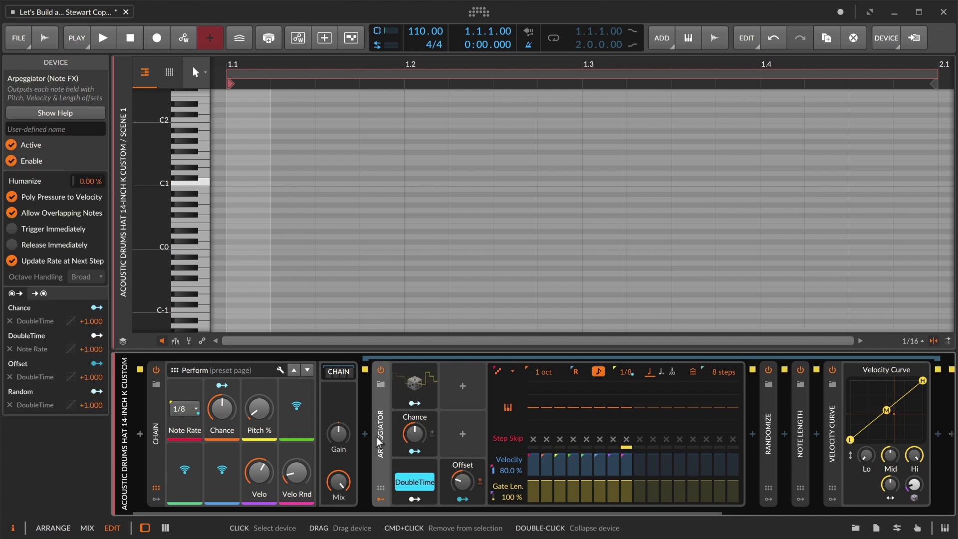
left_click(39, 292)
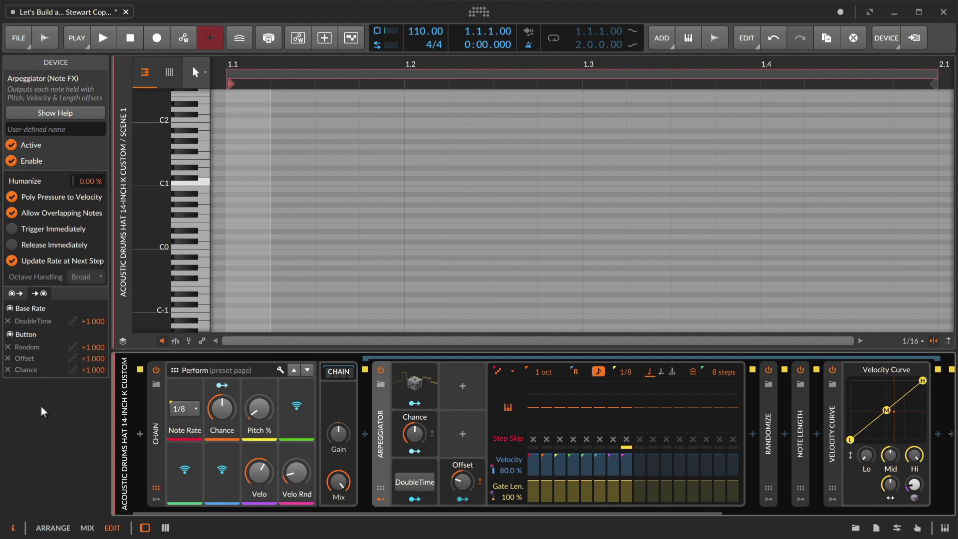
left_click(415, 482)
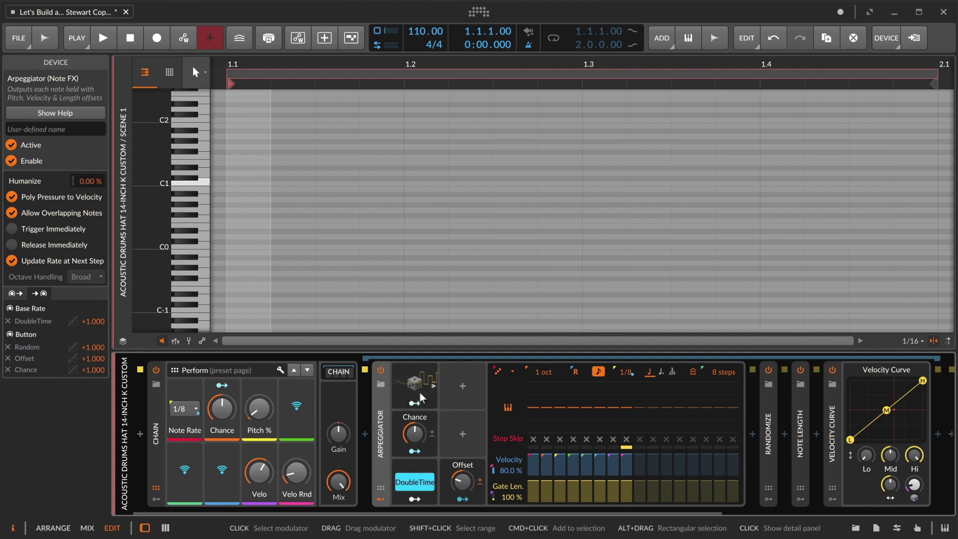
left_click(414, 484)
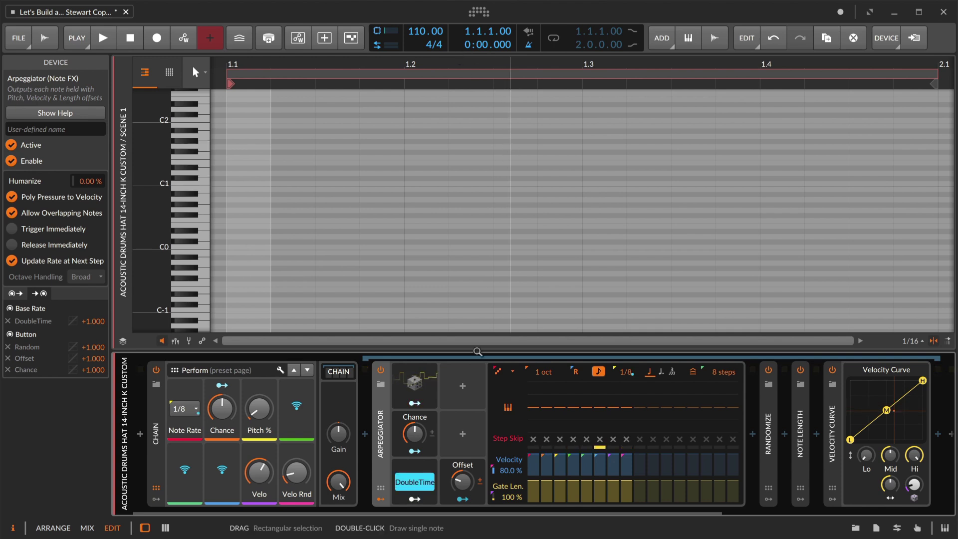
- Add an LFO modulator to the Arpeggiator in the slot beside the Chance macro
left_click(460, 436)
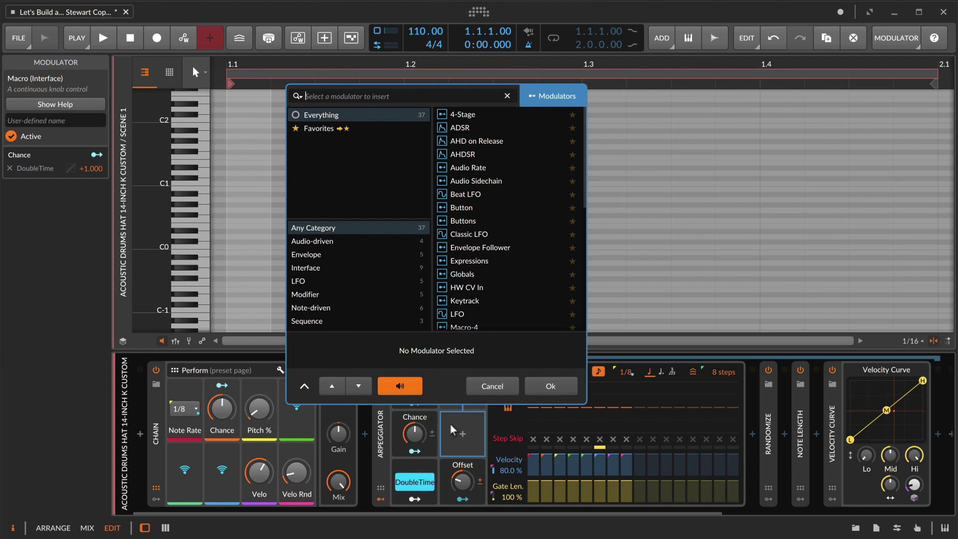
scroll(498, 283, "down", 2)
left_click(486, 266)
left_click(549, 387)
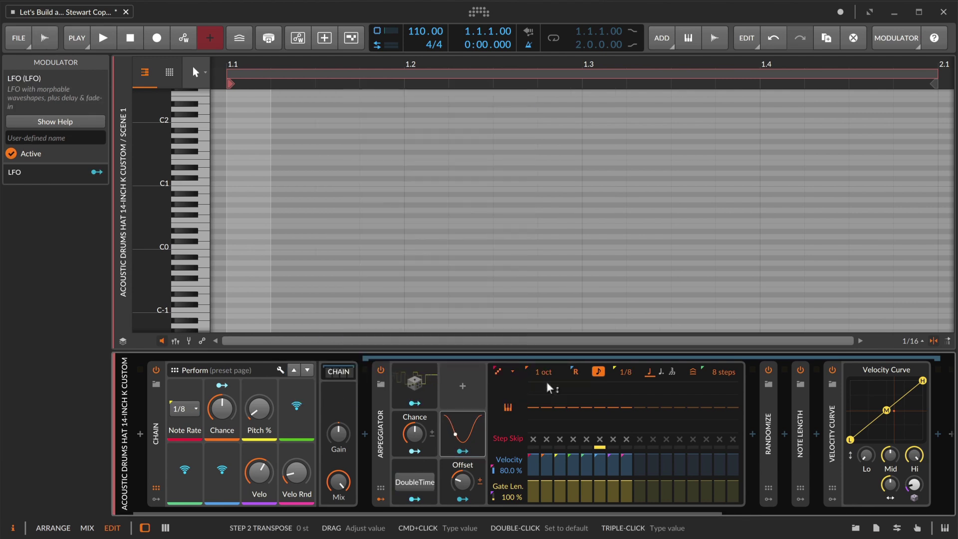
- Set the LFO's trigger mode to Sync and its timebase to Bar
left_click(459, 426)
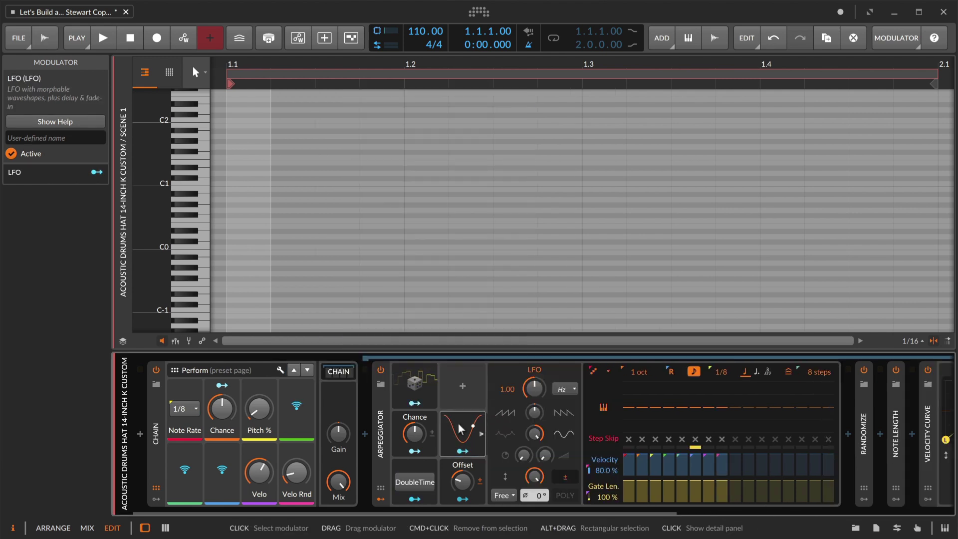
left_click(503, 494)
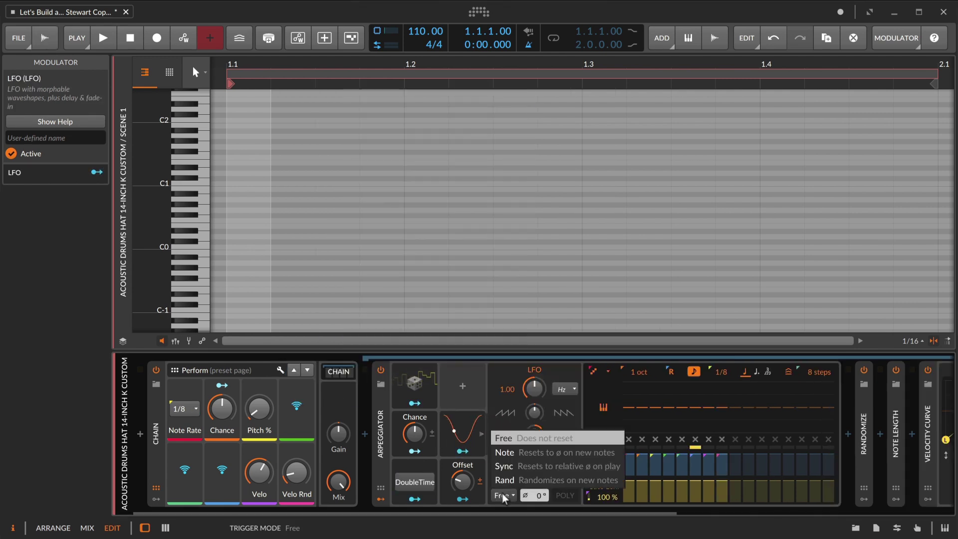
left_click(516, 466)
left_click(563, 389)
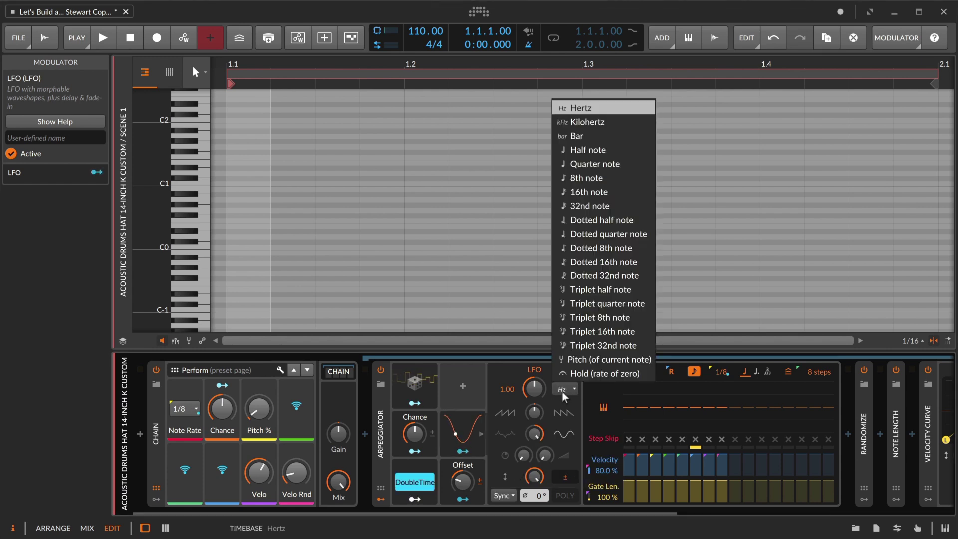
left_click(606, 136)
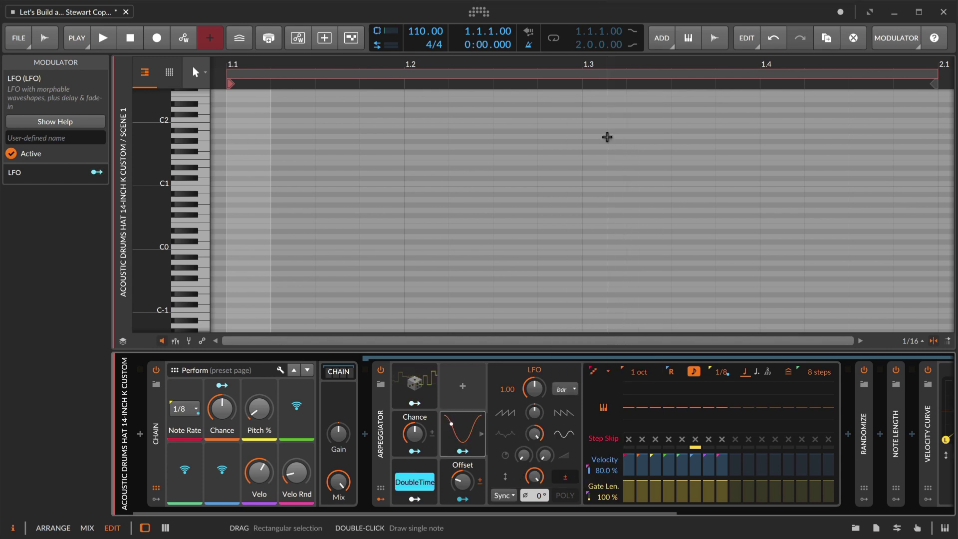
- Shape the LFO into a straight rising ramp and turn off its bipolar mode
mouse_move(535, 412)
left_mouse_down()
mouse_move(534, 469)
mouse_move(535, 430)
left_mouse_up()
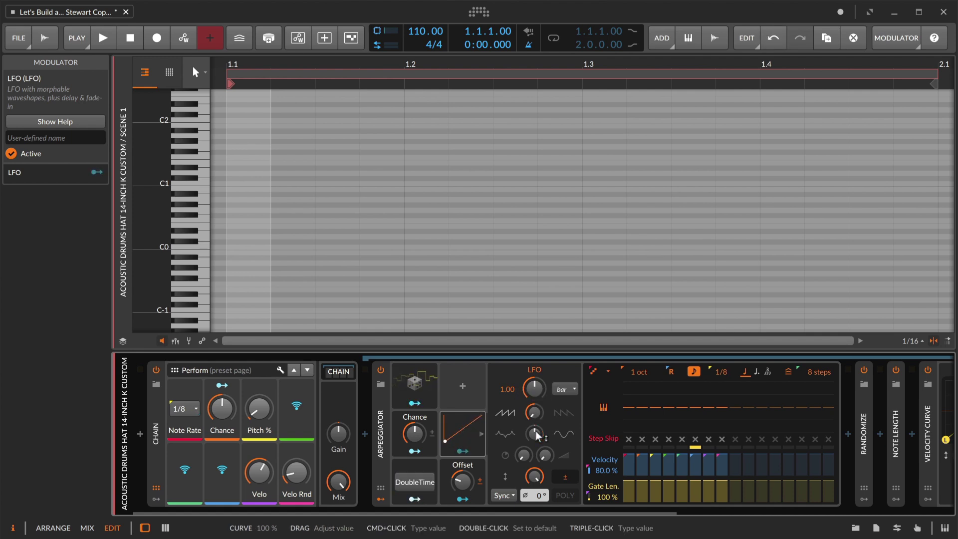
left_click(563, 467)
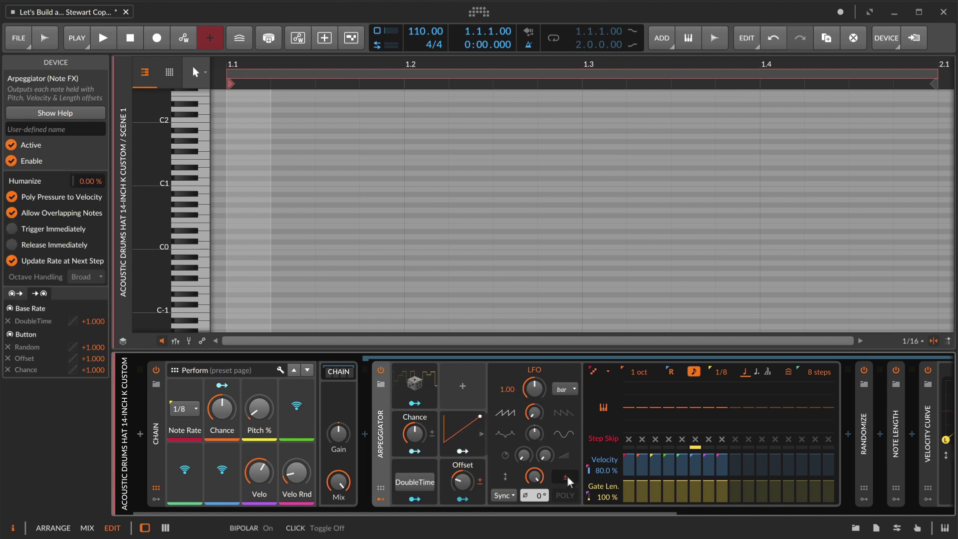
left_click(567, 474)
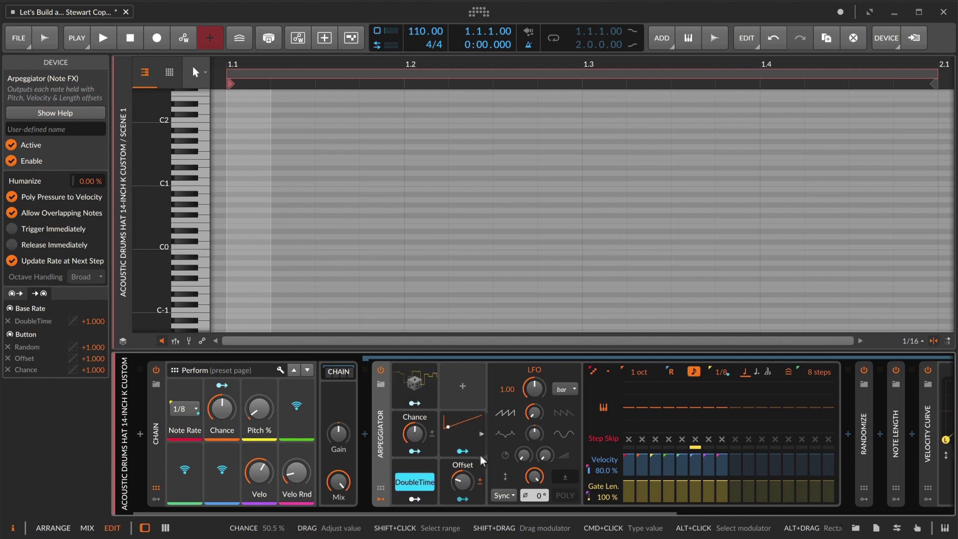
- Map the LFO to the Chance macro with an amount of -0.135
left_click(466, 451)
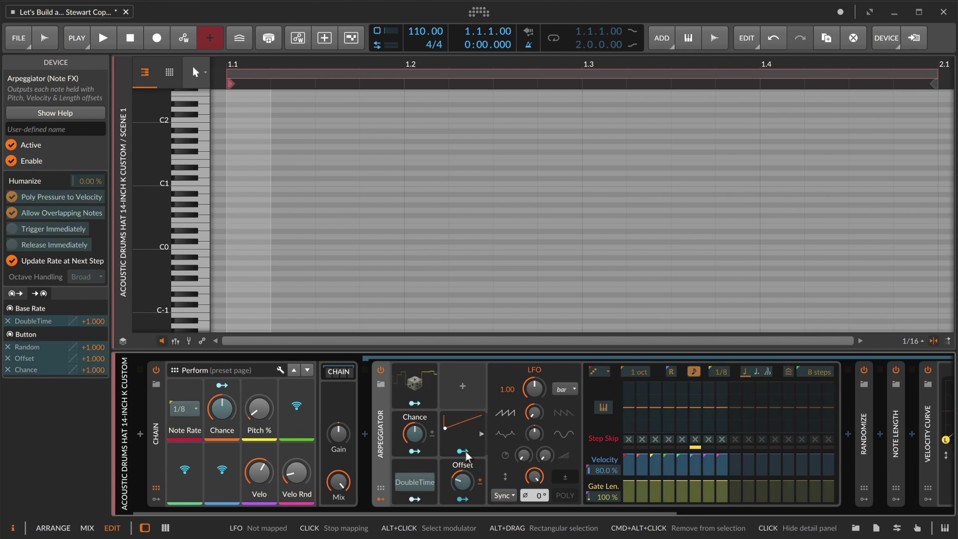
left_click_drag(416, 435, 416, 438)
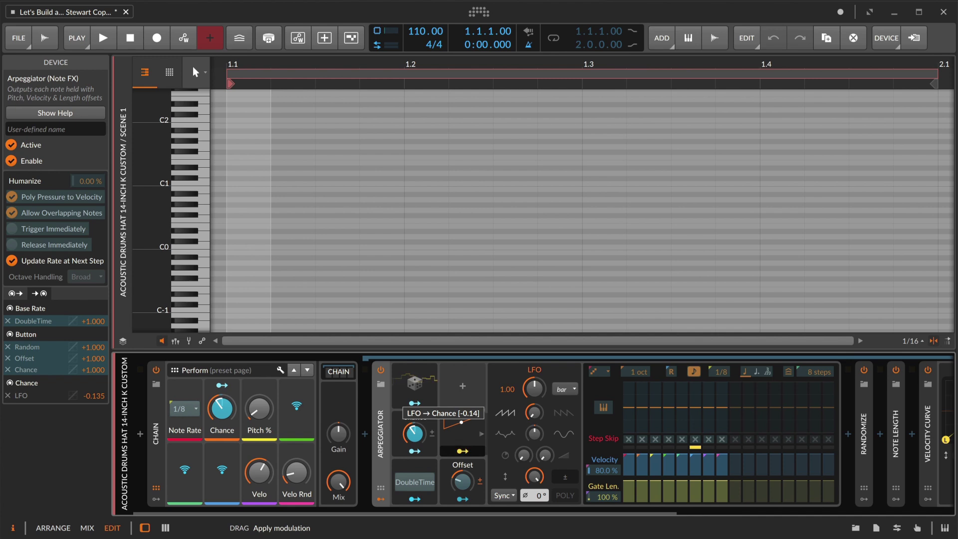
left_click_drag(415, 433, 418, 438)
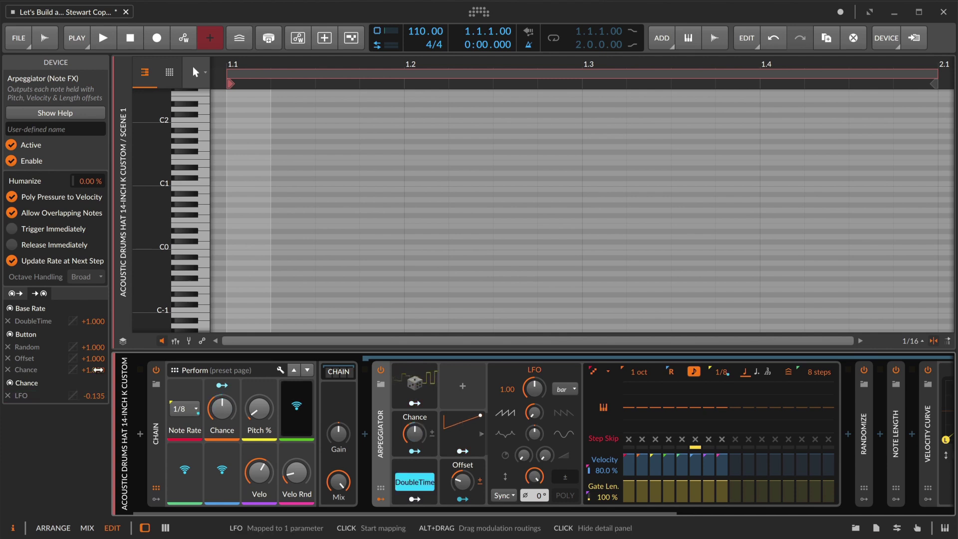
- Set the response curve of the LFO-to-Chance modulation to Toward Zero
left_click(15, 297)
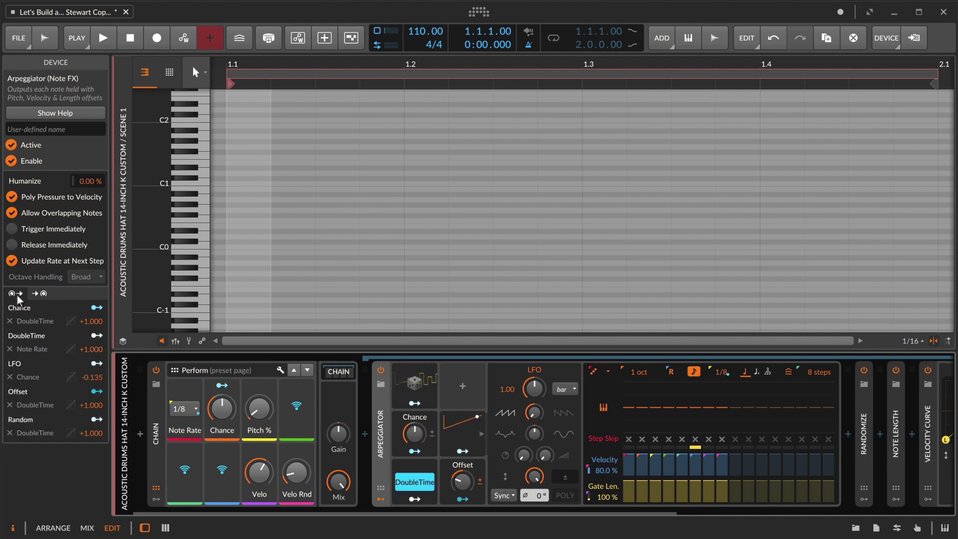
left_click(71, 377)
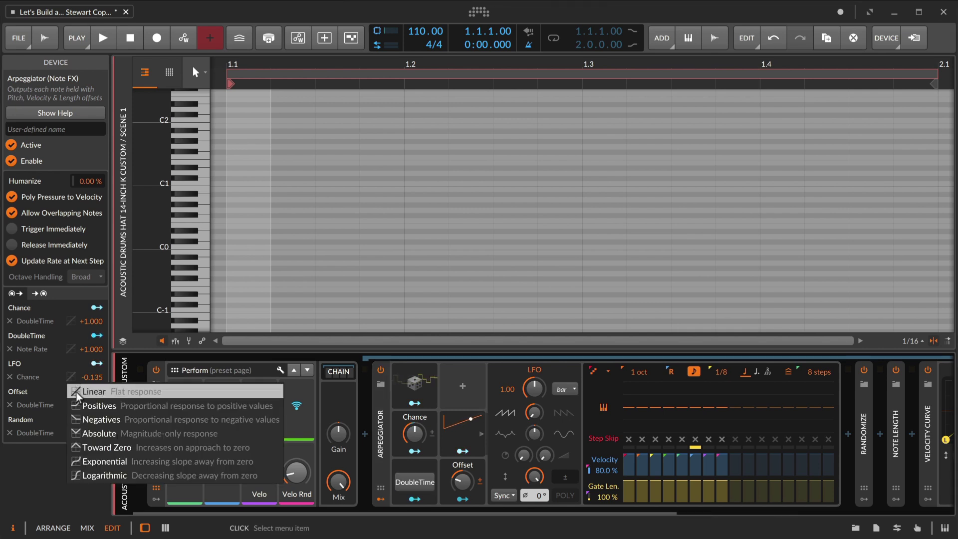
left_click(83, 446)
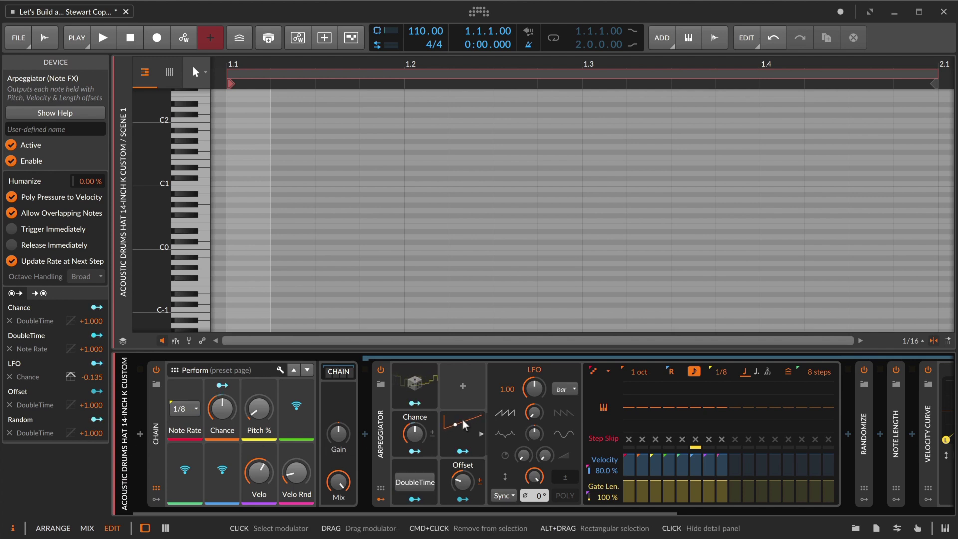
- Lower the Chance macro and collapse the Arpeggiator's main section
left_click_drag(425, 428, 420, 435)
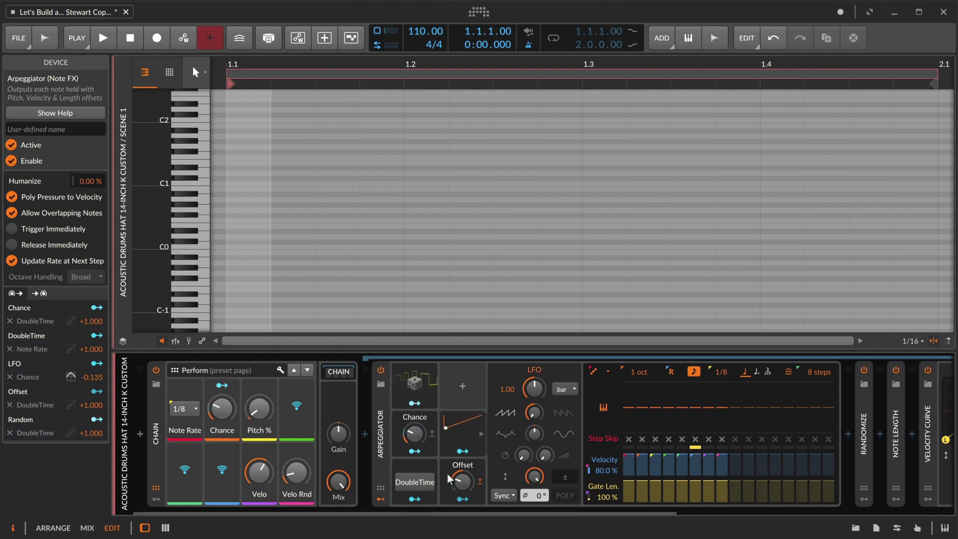
double_click(385, 440)
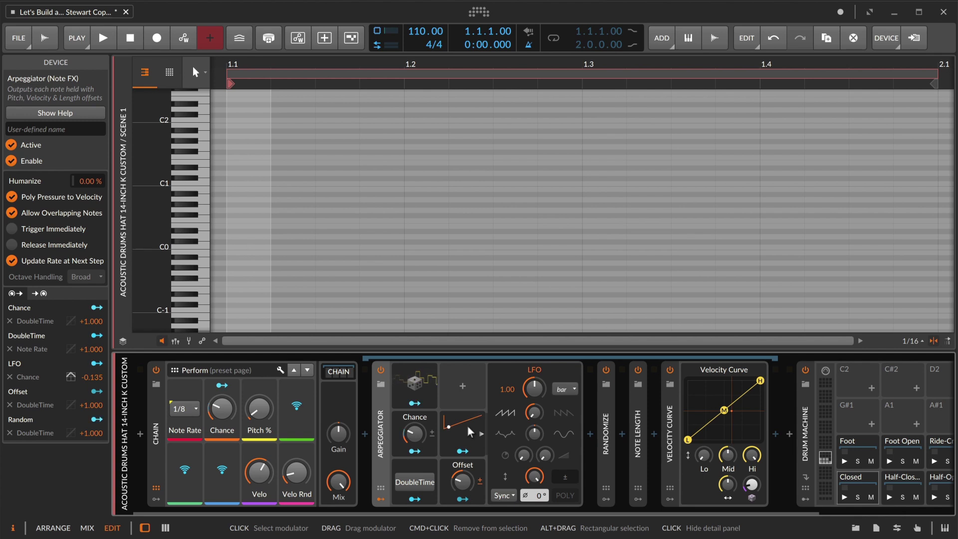
- Start playback, set the LFO's curve to -56.0 %, and try the Chance macro at 63.0 % and 37.0 %
key("space")
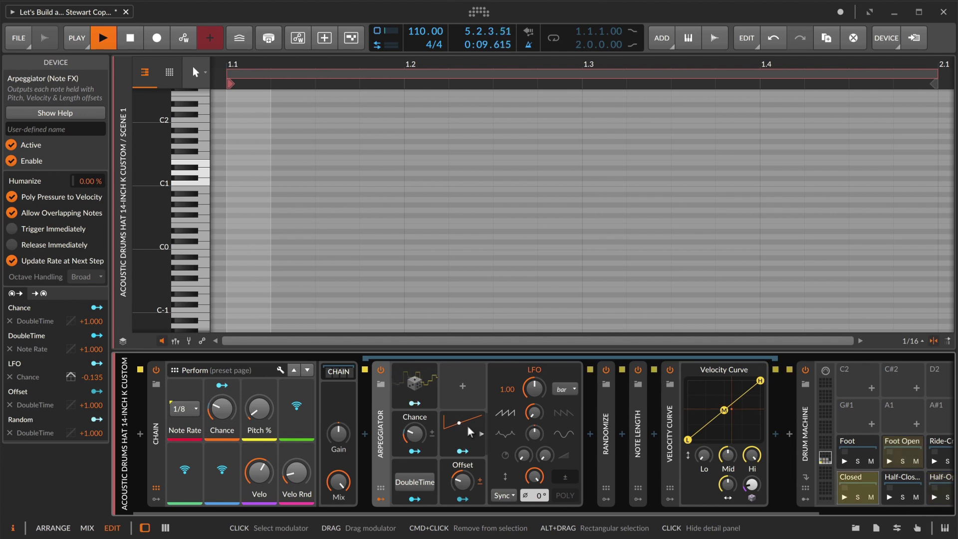
left_click_drag(533, 412, 534, 412)
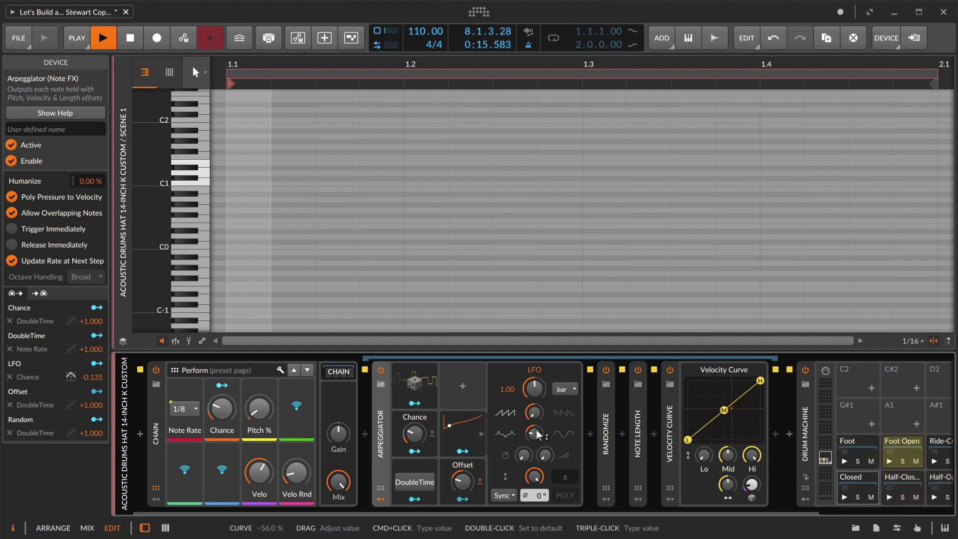
left_click_drag(413, 433, 413, 433)
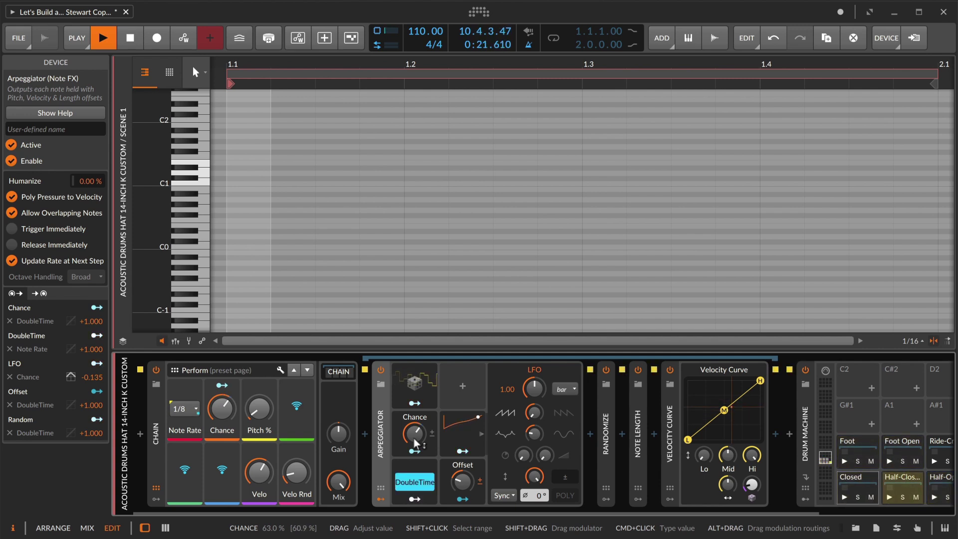
left_click_drag(414, 440, 414, 464)
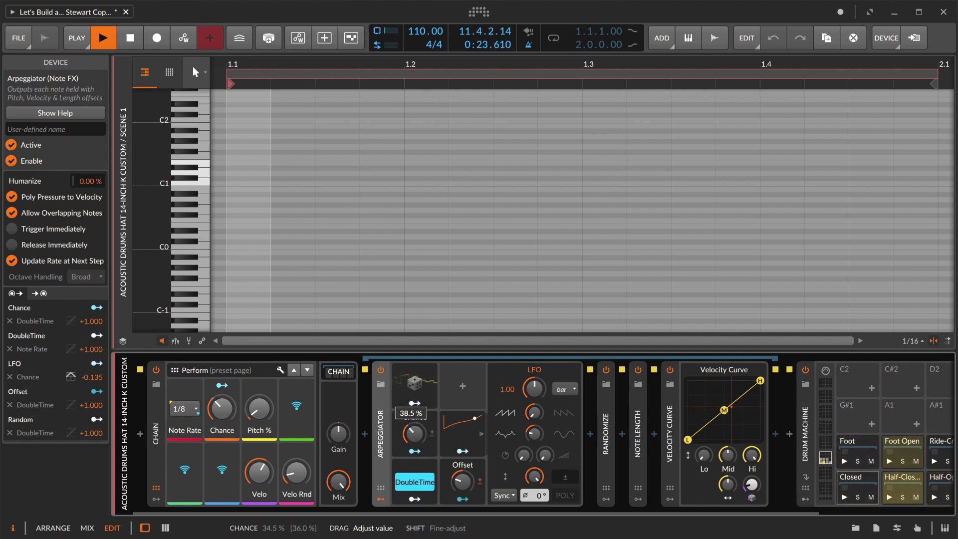
- Try an LFO-to-Chance modulation amount of -0.370 with the Chance macro at 16.5 %
right_click(413, 441)
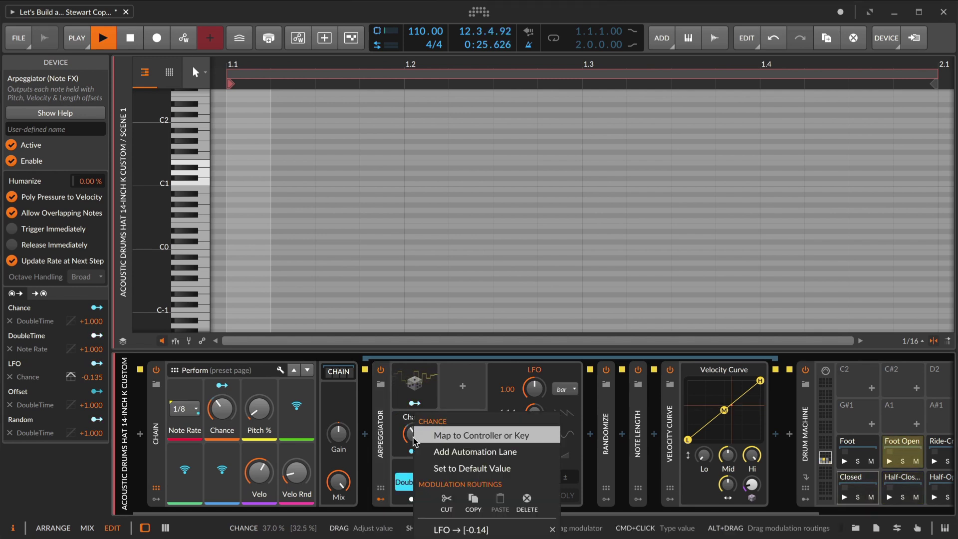
left_click(457, 530)
left_click_drag(414, 433, 420, 452)
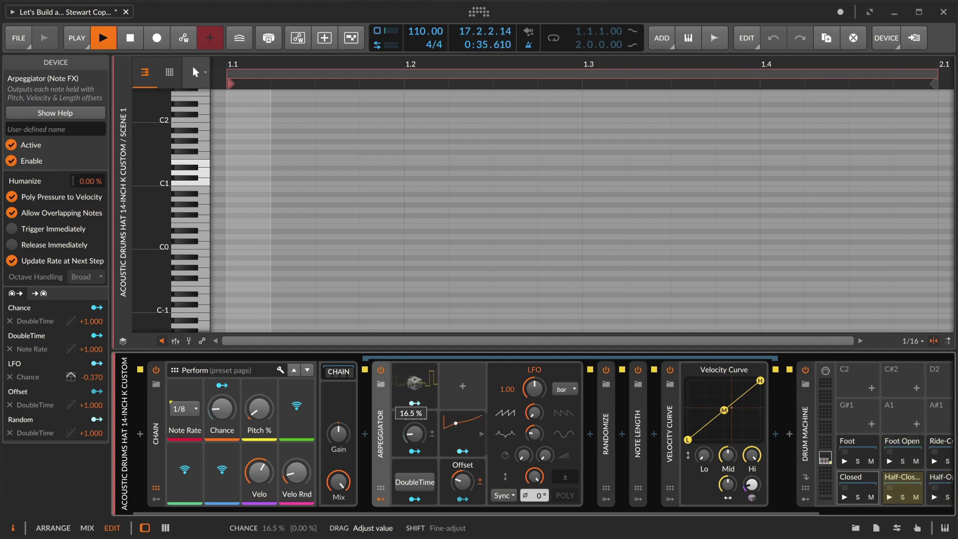
left_click_drag(419, 437, 419, 437)
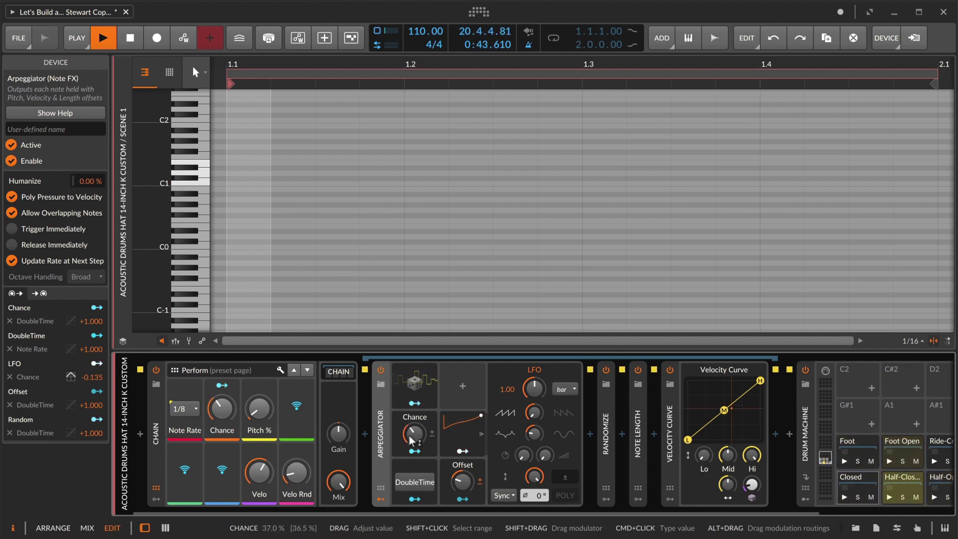
- Set the Chance macro to 34.5 % and stop playback
left_click_drag(410, 437, 410, 440)
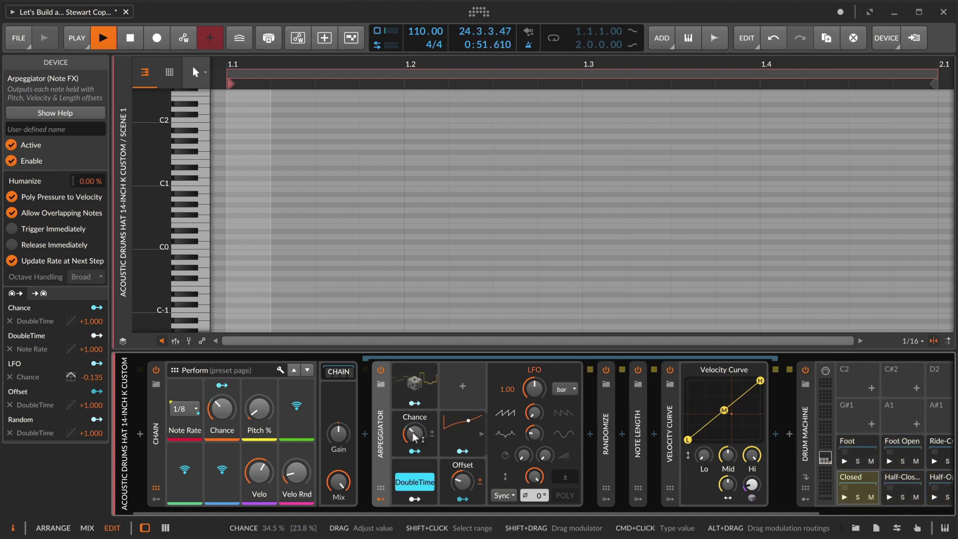
key("space")
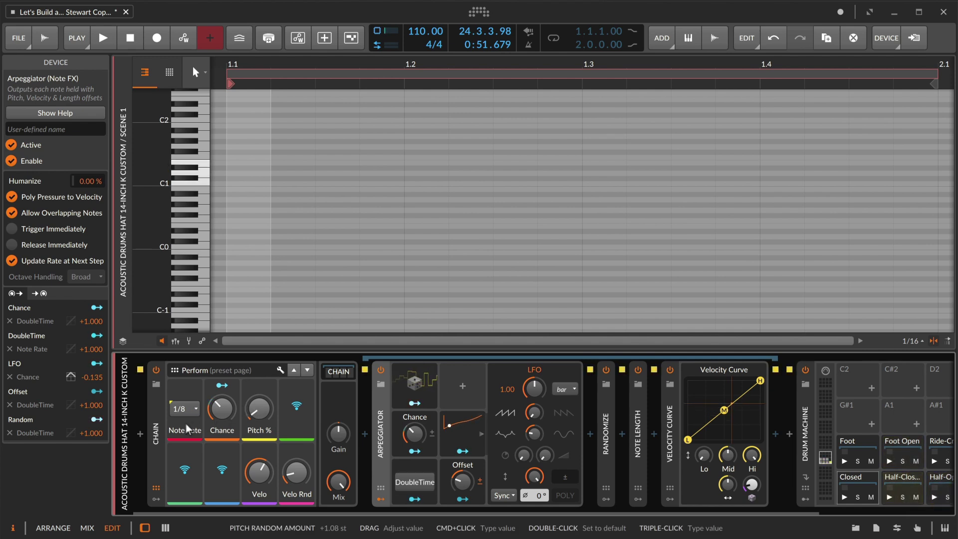
- Select the Chain device to check its remote controls, and hide the LFO's detail settings in the Arpeggiator
left_click(164, 436)
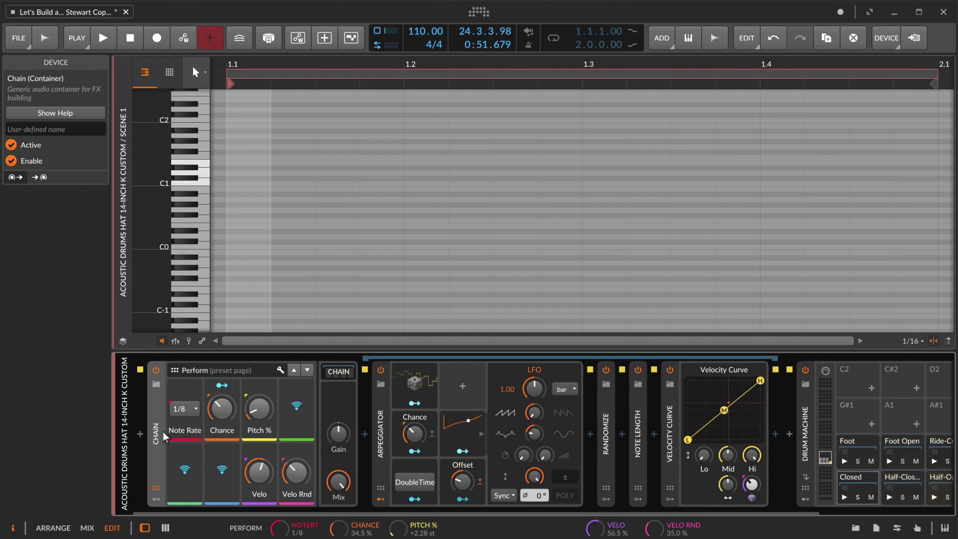
left_click(459, 422)
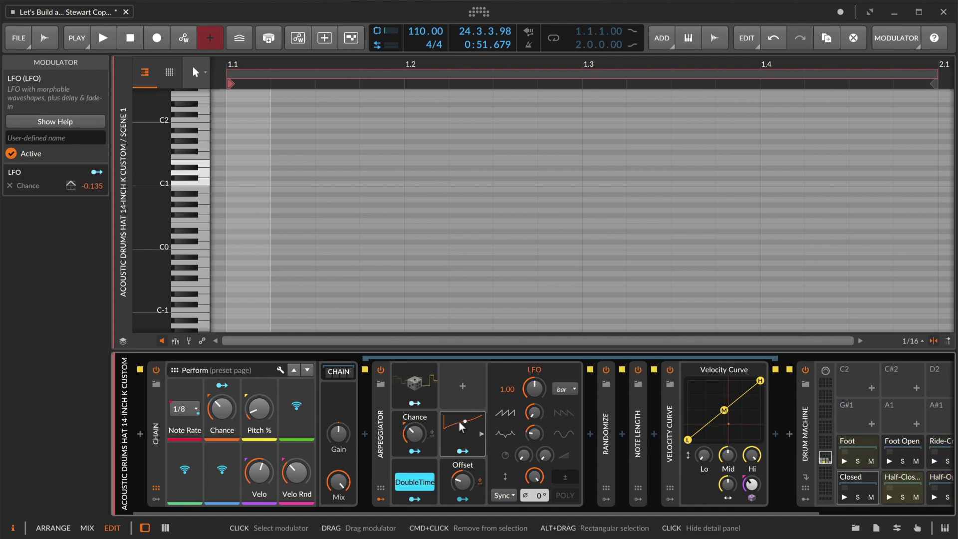
left_click(459, 423)
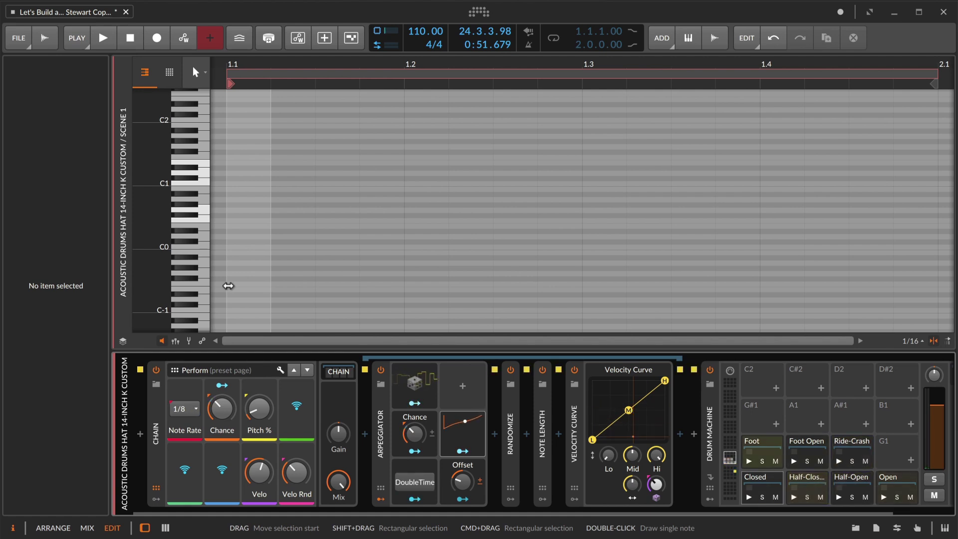
- Switch to the arranger timeline with the clip launcher hidden, and reset the playhead to 1.1.1.00
key("alt+1")
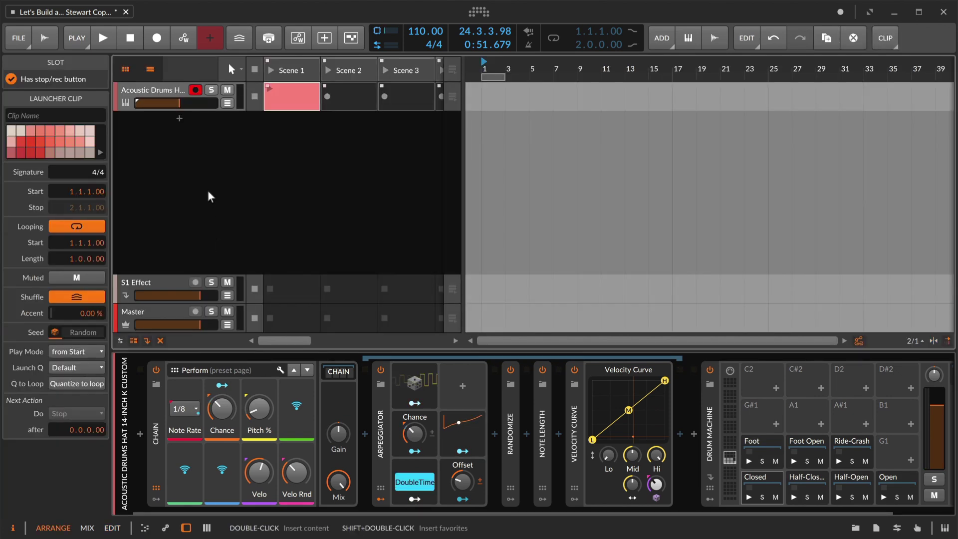
left_click(132, 41)
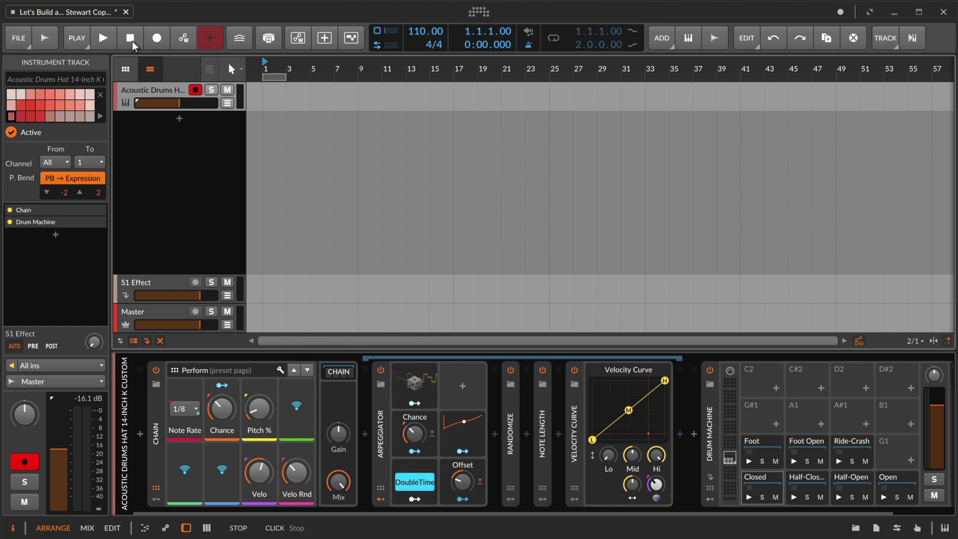
- Add a new instrument track and set its note input to the Chain device on the Acoustic Drums Hat track
key("ctrl+t")
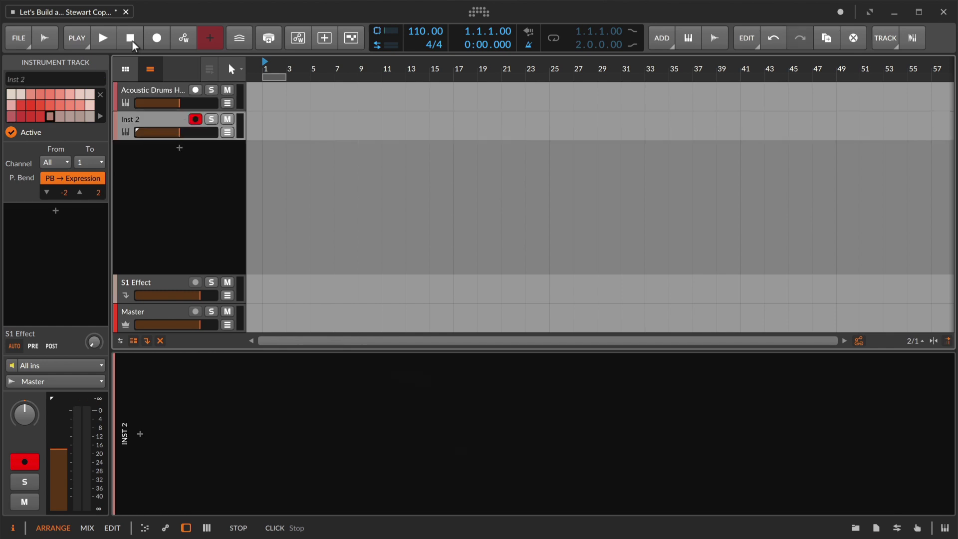
left_click(60, 365)
mouse_move(167, 322)
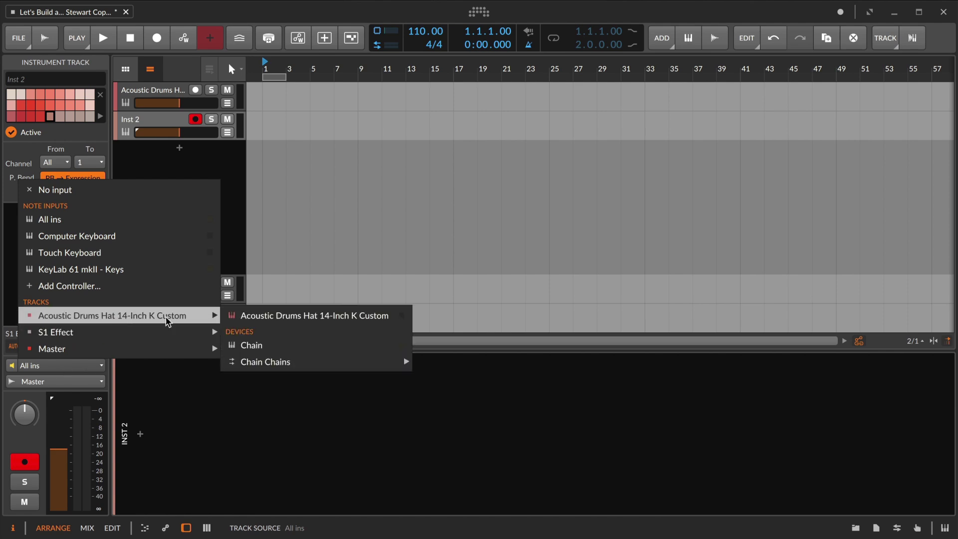
left_click(325, 346)
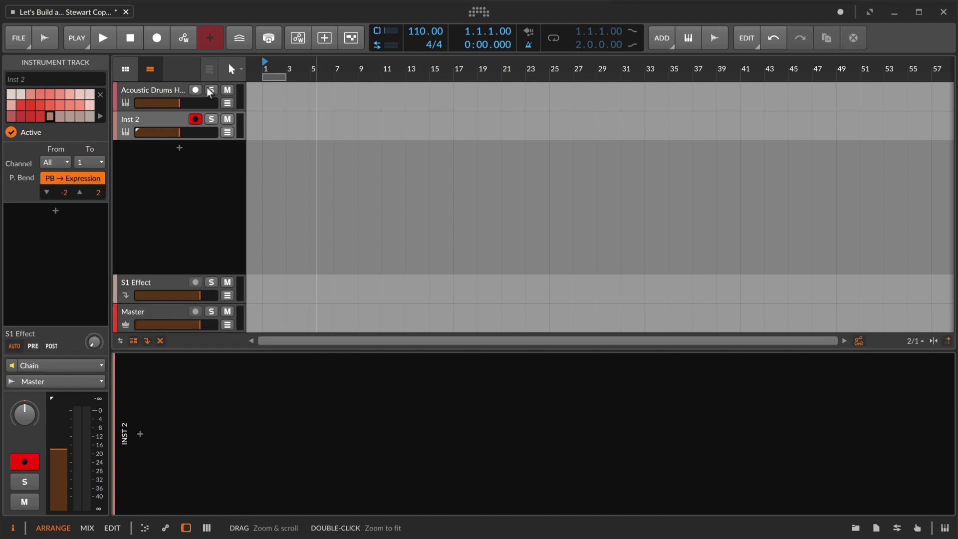
- Arm both the hi-hat track and Inst 2, and start recording their notes and automation into the arranger from bar 1
left_click(164, 97)
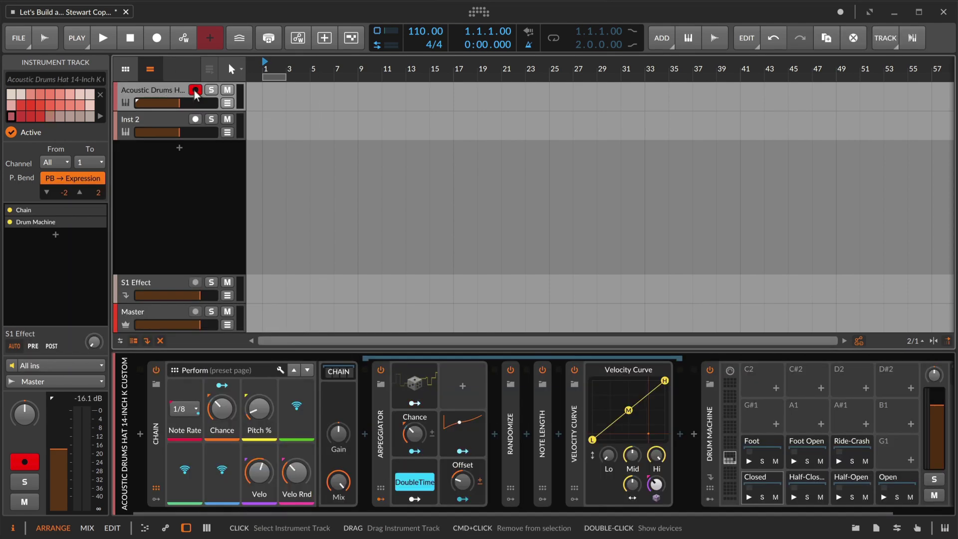
left_click(156, 45)
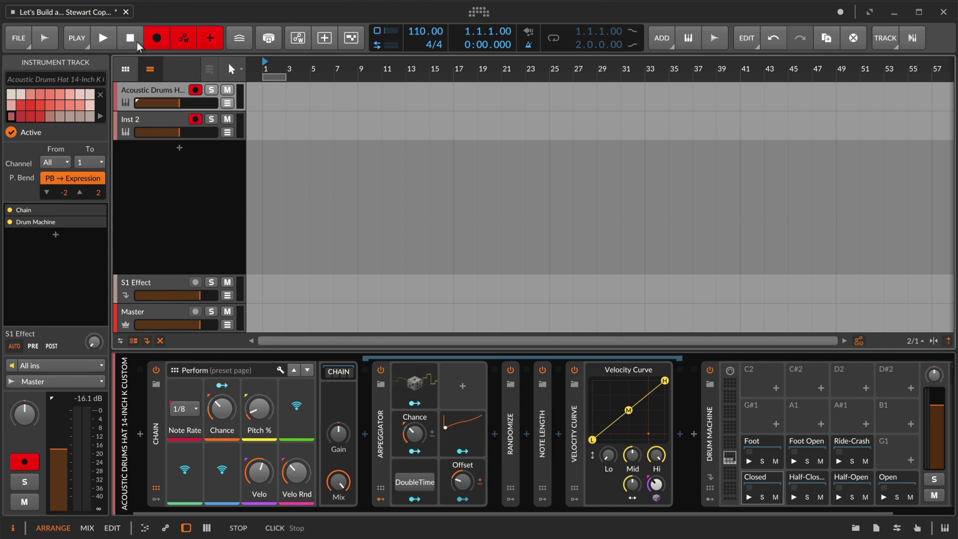
left_click(103, 38)
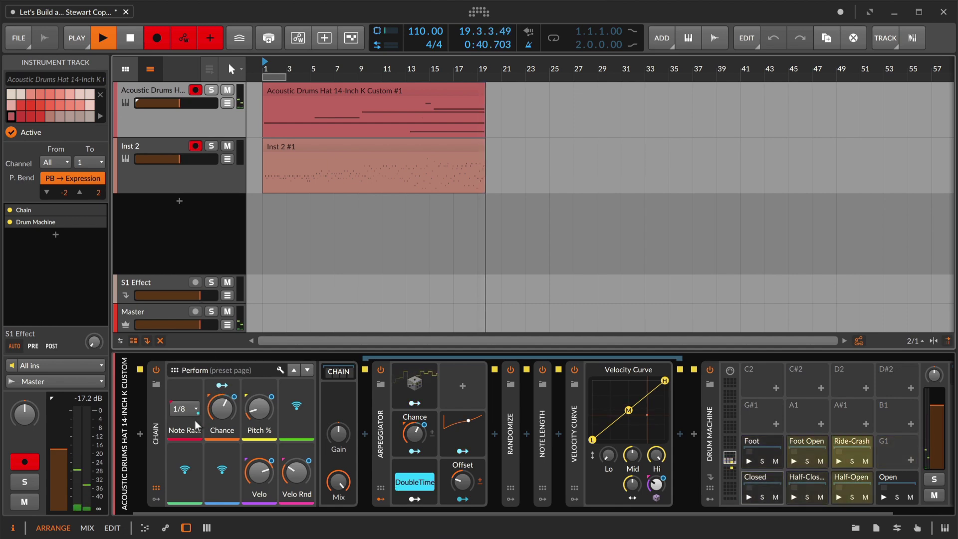
mouse_move(221, 408)
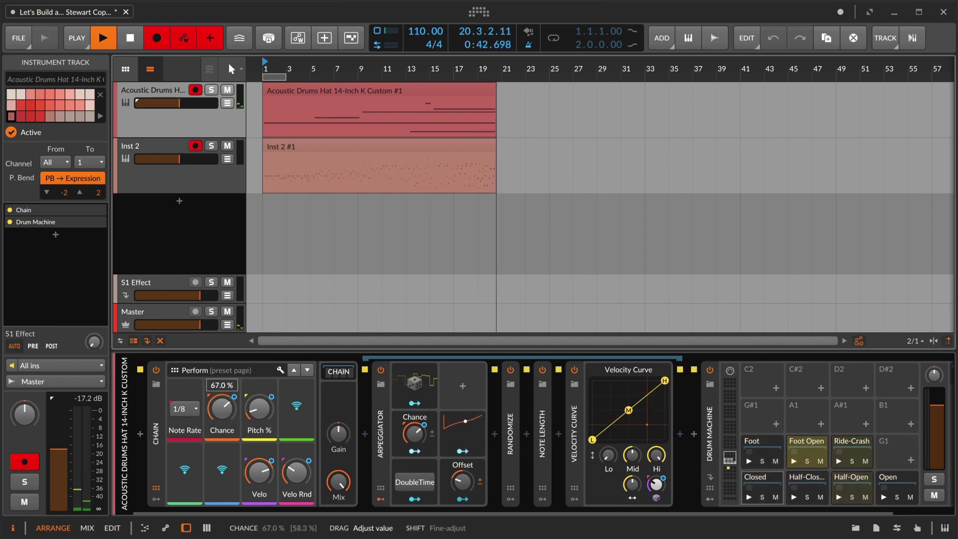